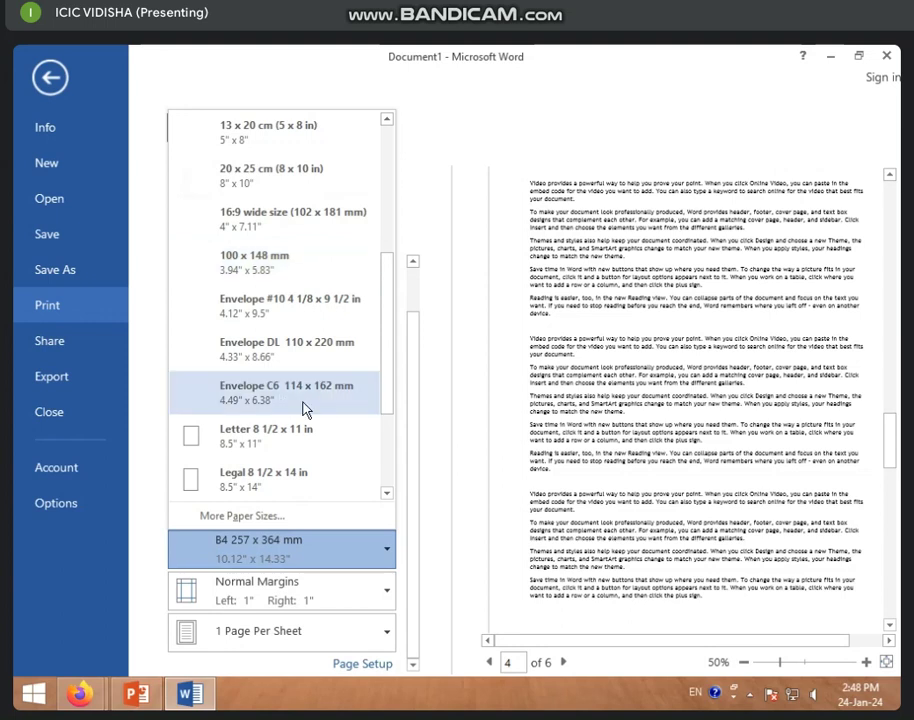
Set the paper size for printing to A4 210 x 297 mm
{"action": "scroll", "coordinate": [300, 445], "scroll_direction": "down", "scroll_amount": 2}
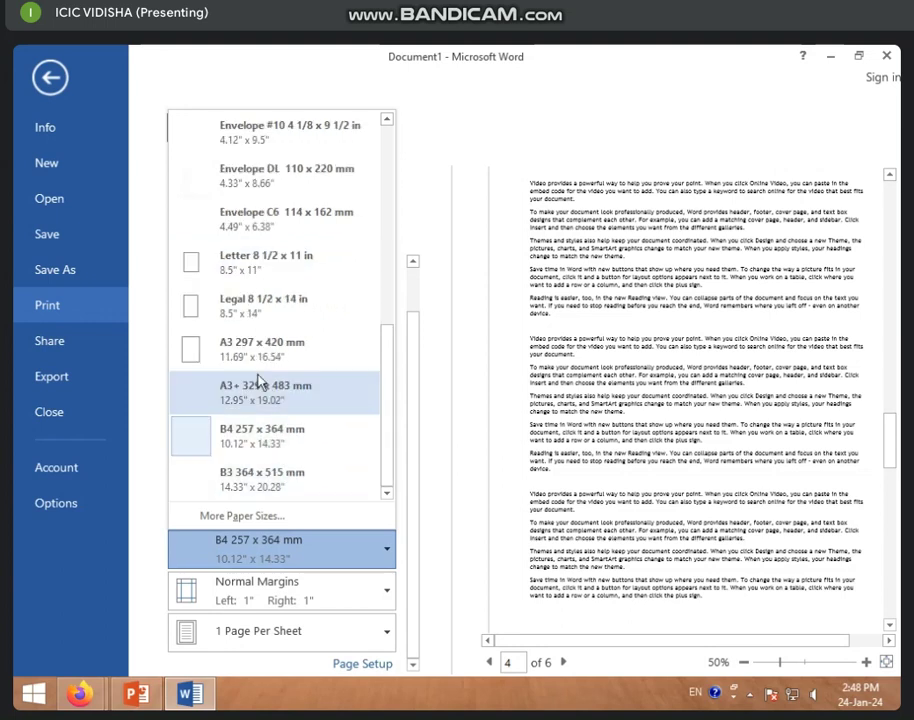
{"action": "scroll", "coordinate": [247, 400], "scroll_direction": "up", "scroll_amount": 3}
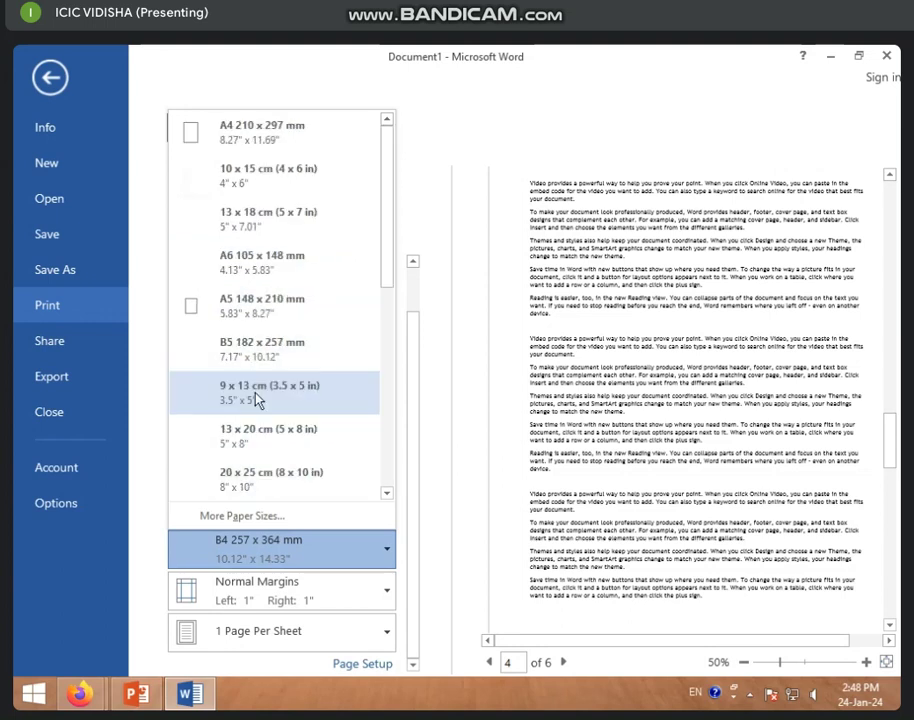
{"action": "left_click", "coordinate": [268, 131]}
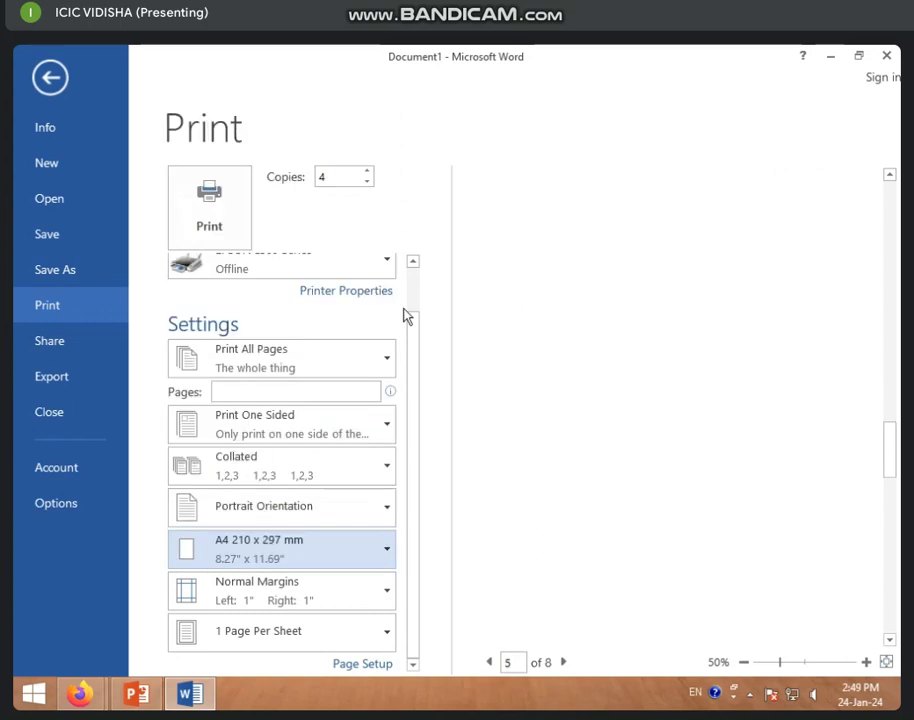
Try Narrow margins for the printout and return the document to Normal margins
{"action": "left_click", "coordinate": [268, 605]}
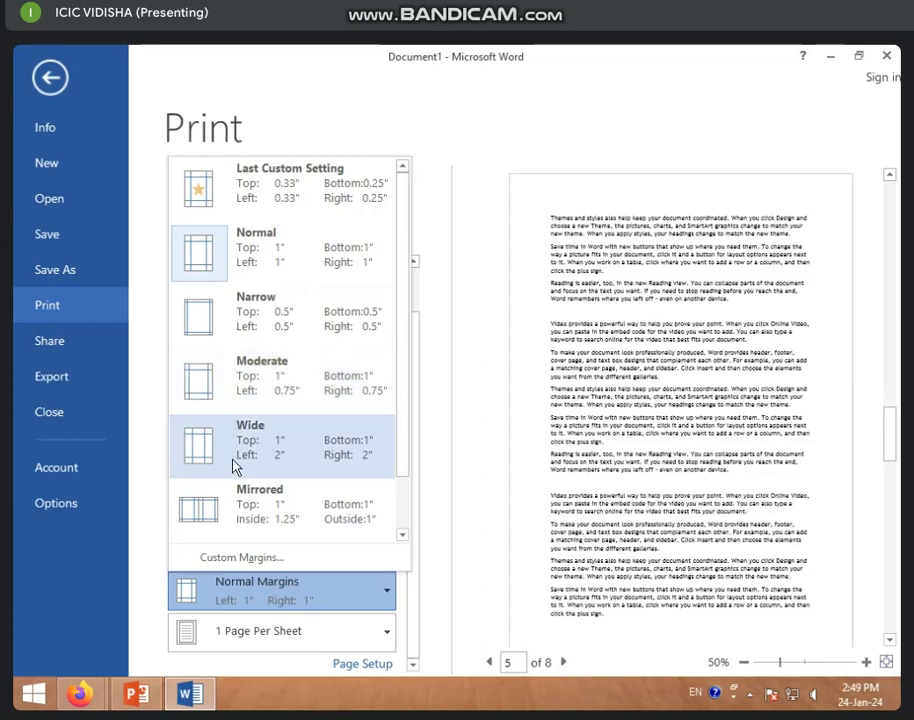
{"action": "left_click", "coordinate": [297, 328]}
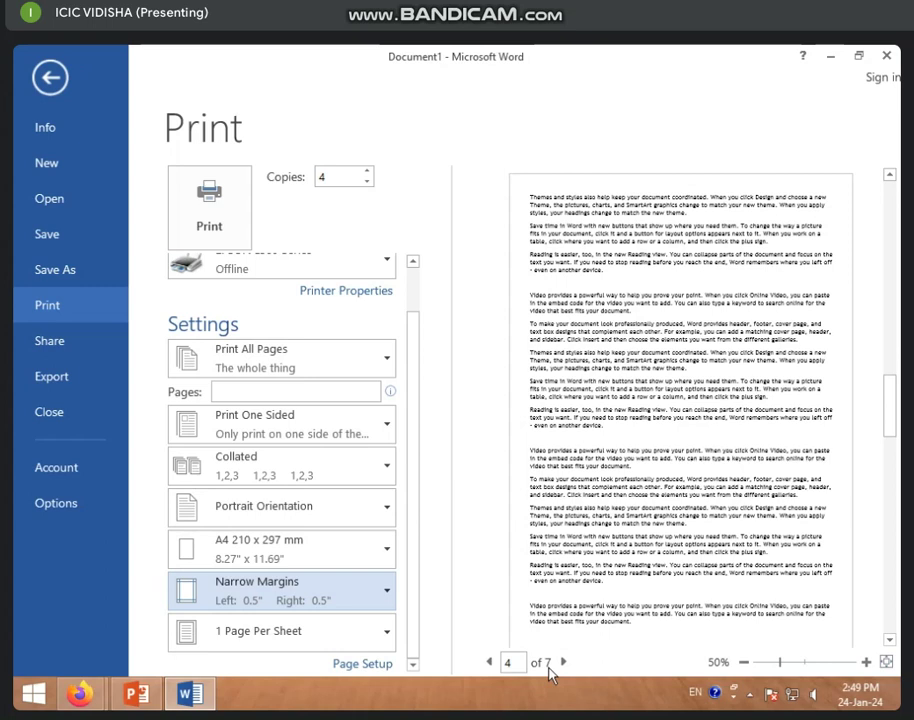
{"action": "left_click", "coordinate": [295, 598]}
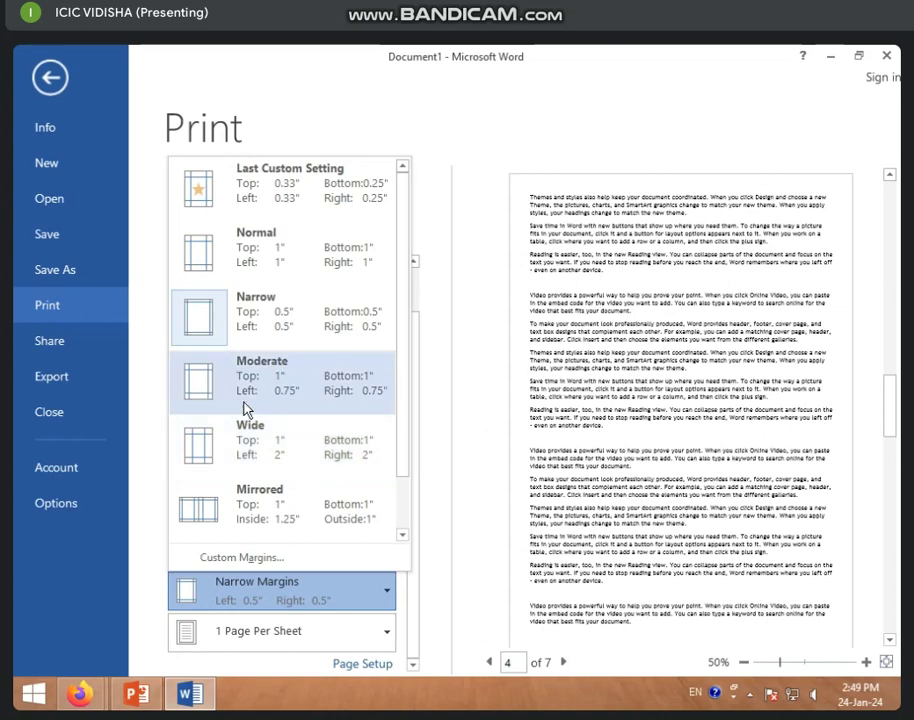
{"action": "left_click", "coordinate": [283, 266]}
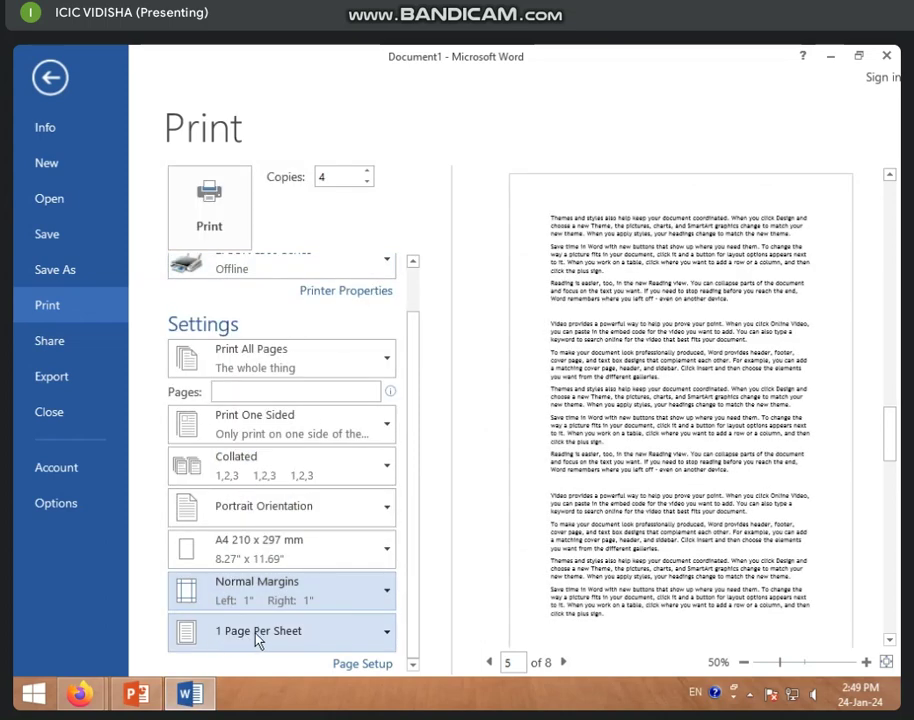
Try printing 2 and 4 pages per sheet, and return the setting to 1 Page Per Sheet
{"action": "left_click", "coordinate": [296, 632]}
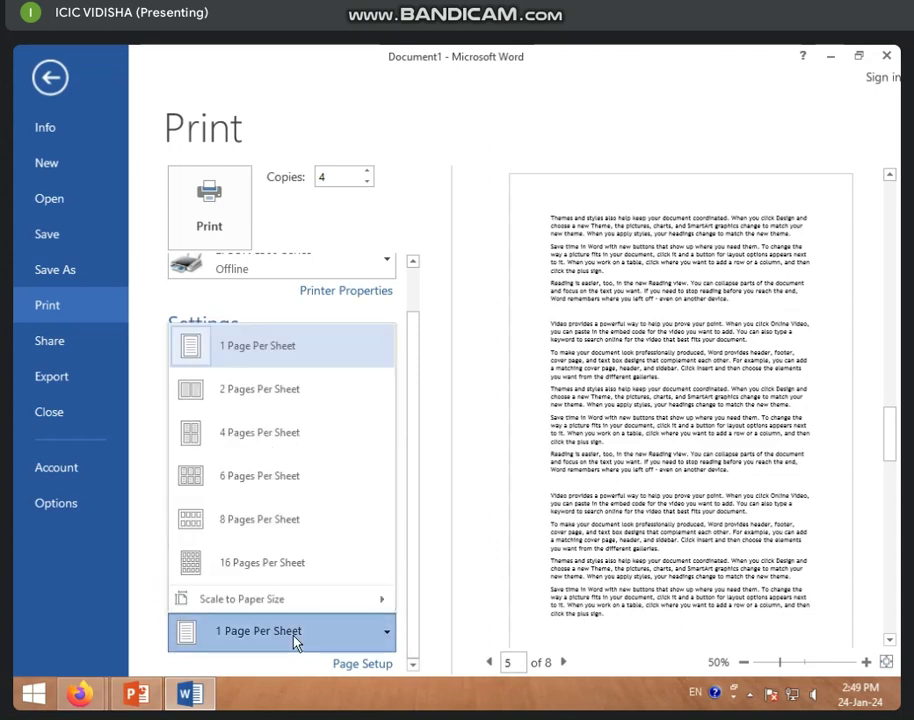
{"action": "left_click", "coordinate": [294, 637]}
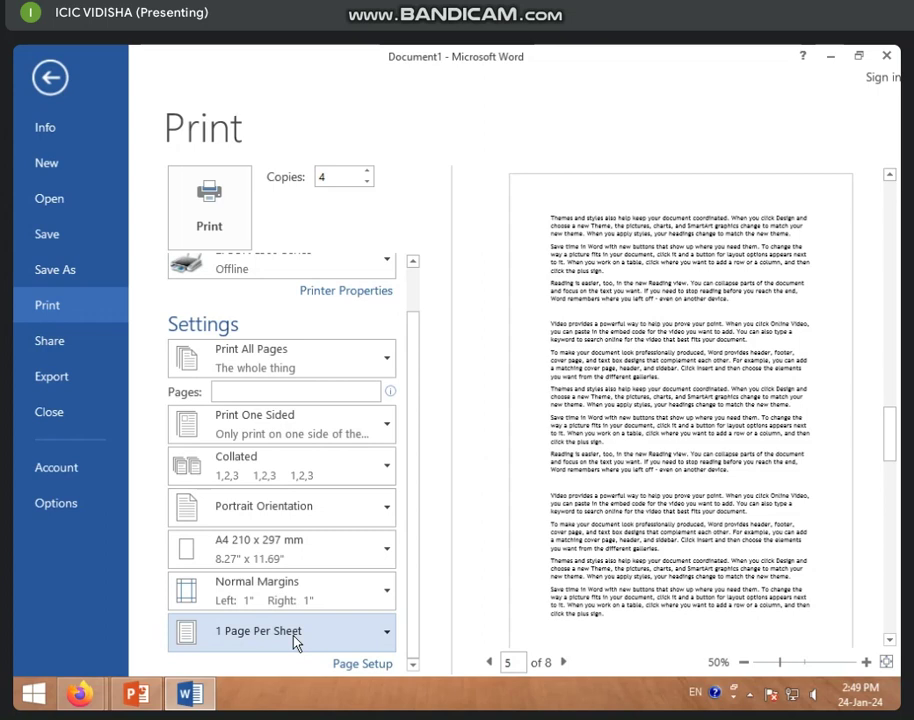
{"action": "left_click", "coordinate": [268, 638]}
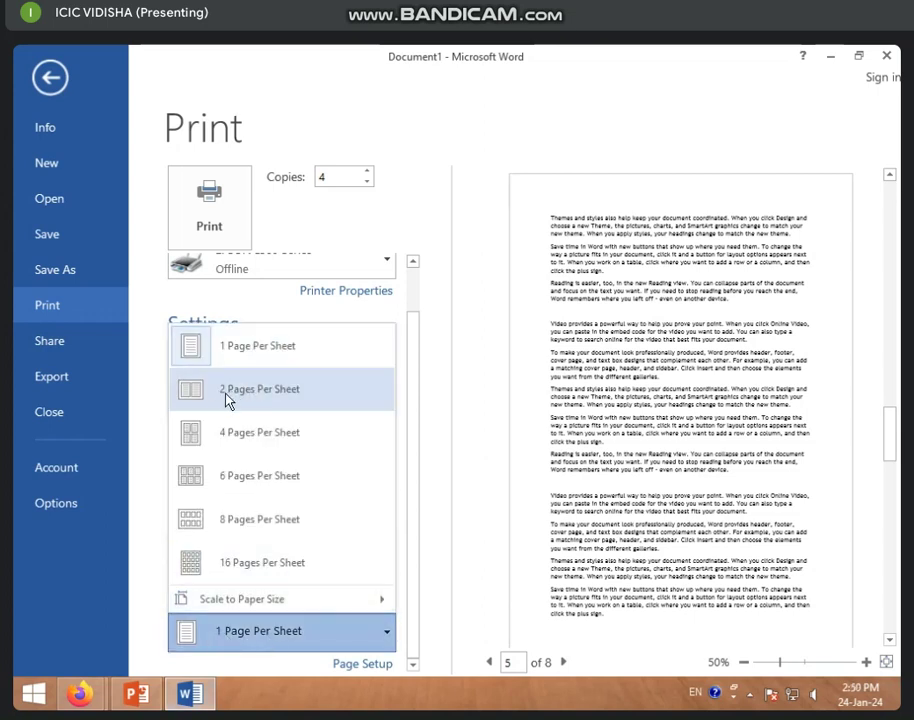
{"action": "left_click", "coordinate": [268, 399]}
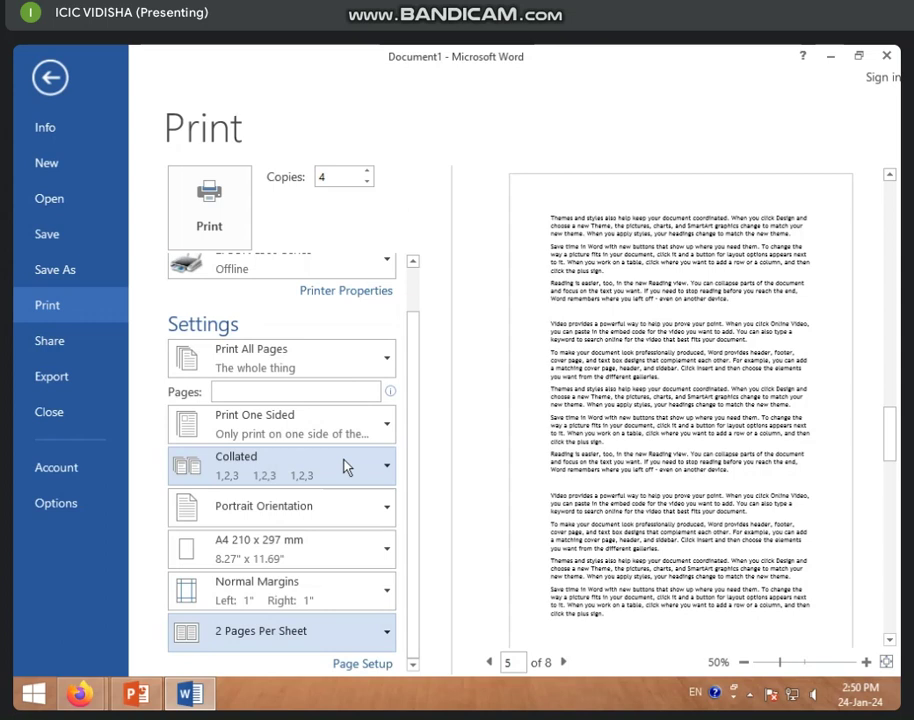
{"action": "left_click", "coordinate": [282, 642]}
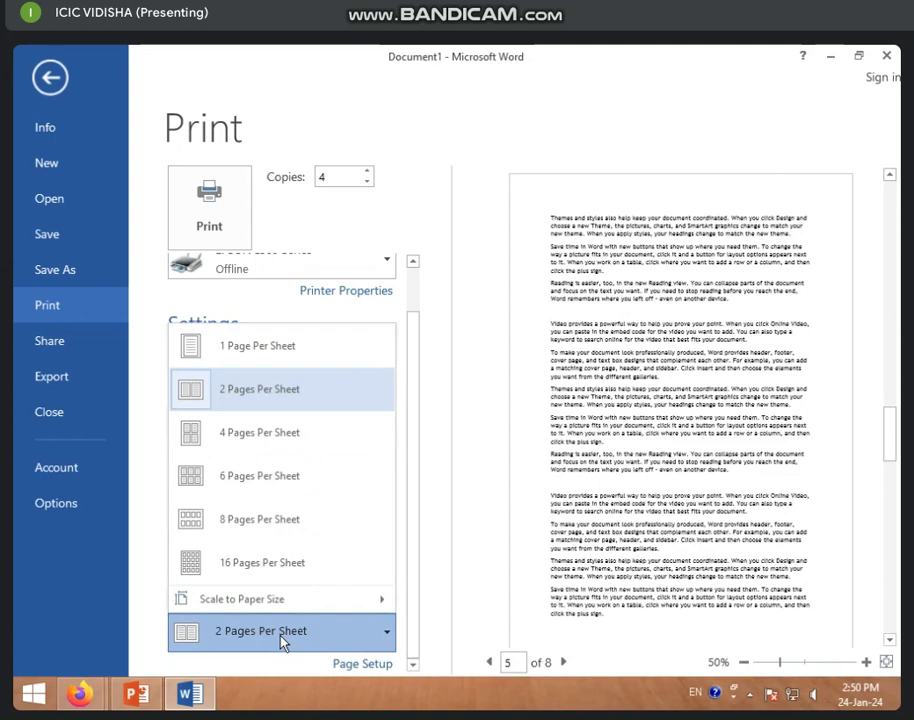
{"action": "left_click", "coordinate": [230, 438]}
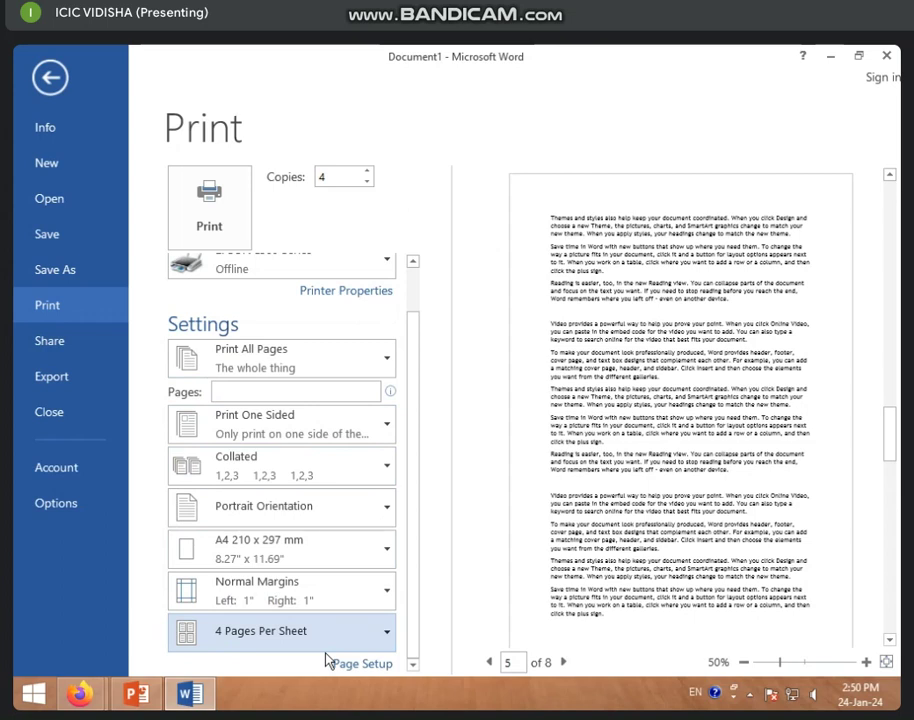
{"action": "left_click", "coordinate": [251, 652]}
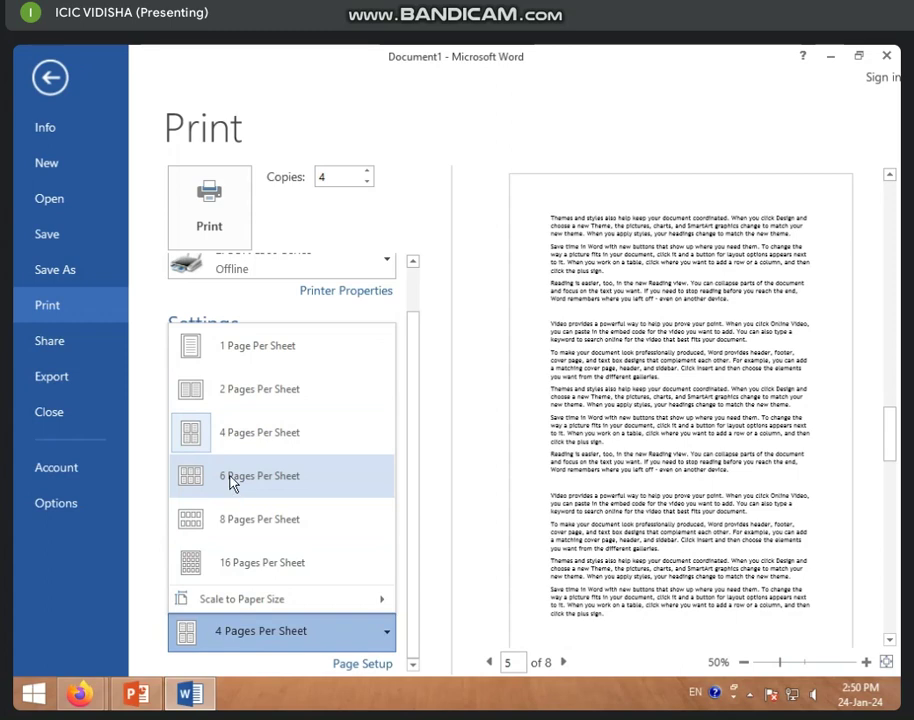
{"action": "left_click", "coordinate": [242, 360]}
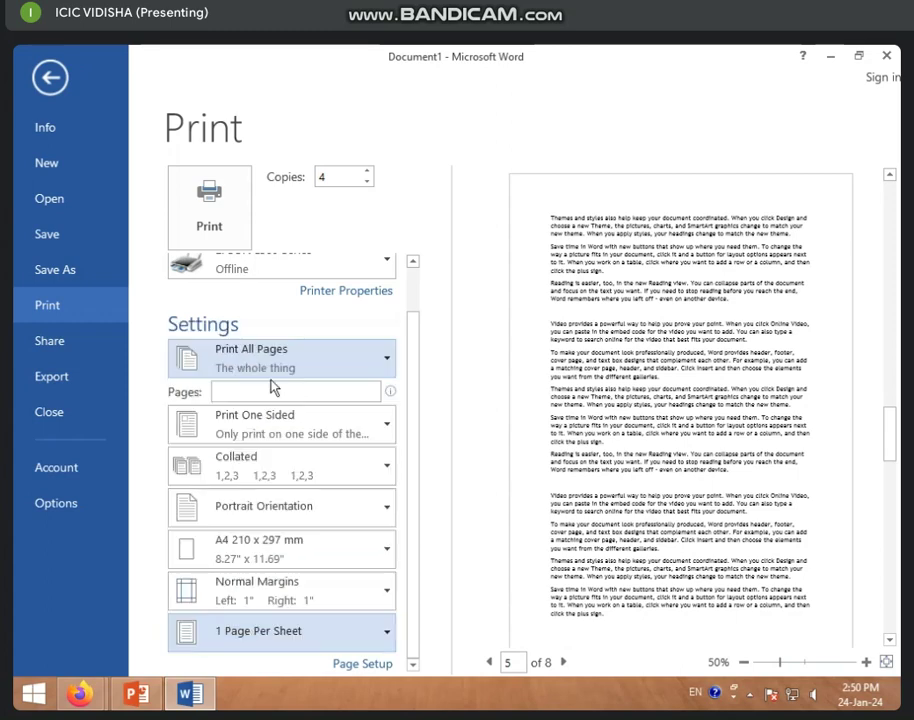
Examine the margin, orientation and multiple-page options in the Page Setup dialog and close it without changes
{"action": "left_click", "coordinate": [368, 663]}
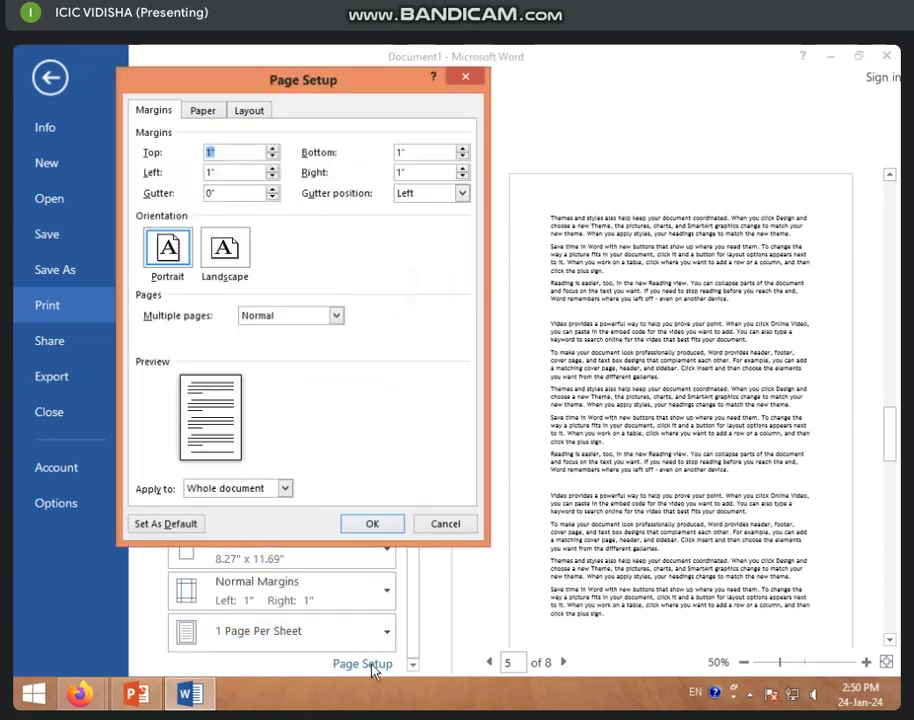
{"action": "left_click", "coordinate": [445, 525]}
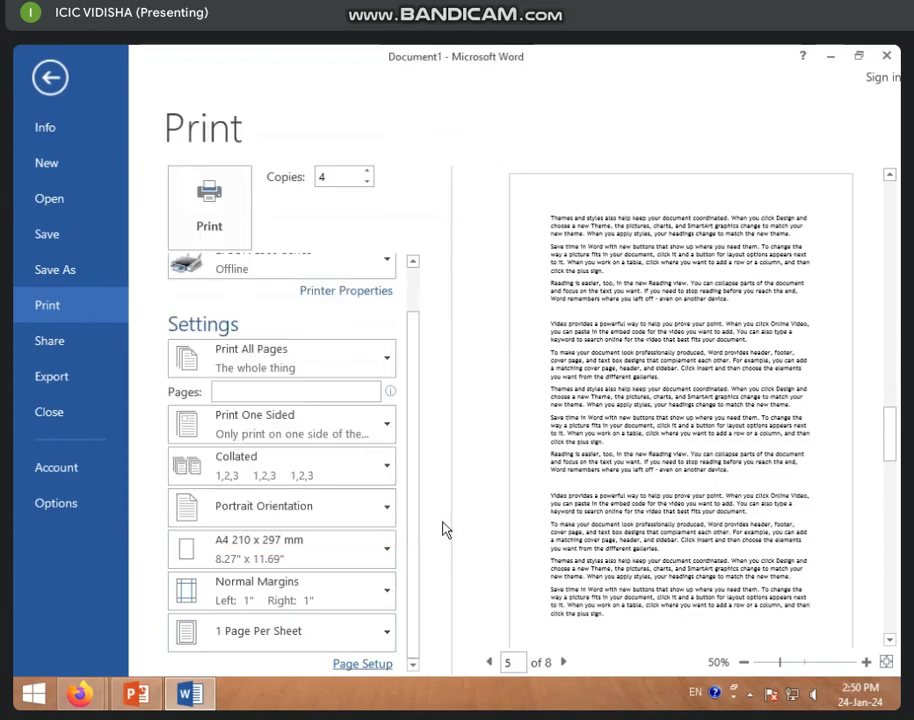
{"action": "left_click", "coordinate": [363, 664]}
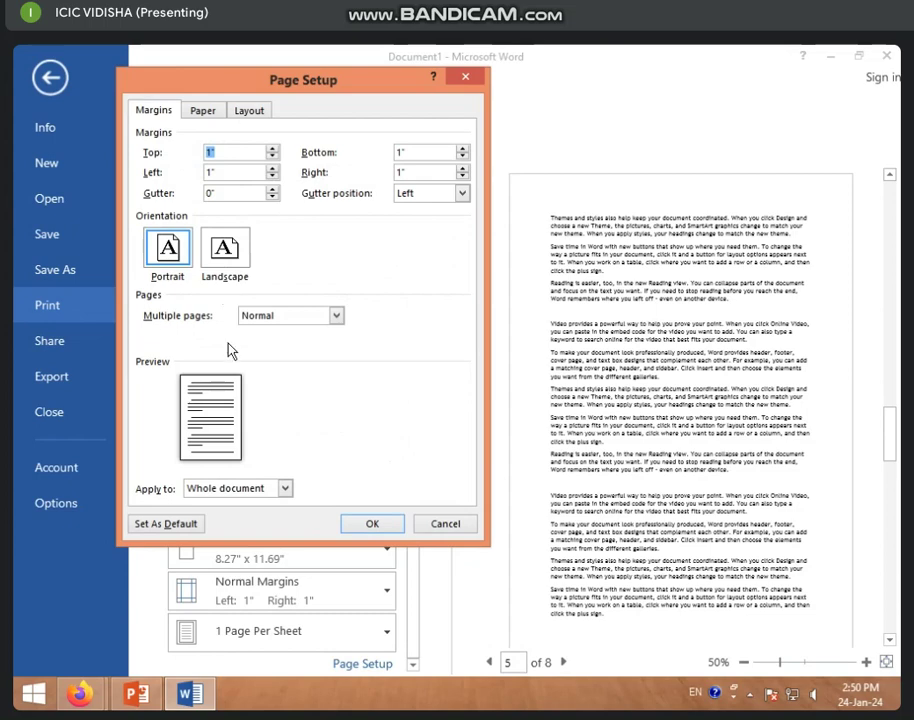
{"action": "left_click", "coordinate": [446, 524]}
Review the number of copies and the collation options, keeping the print order as Collated
{"action": "scroll", "coordinate": [349, 270], "scroll_direction": "up", "scroll_amount": 2}
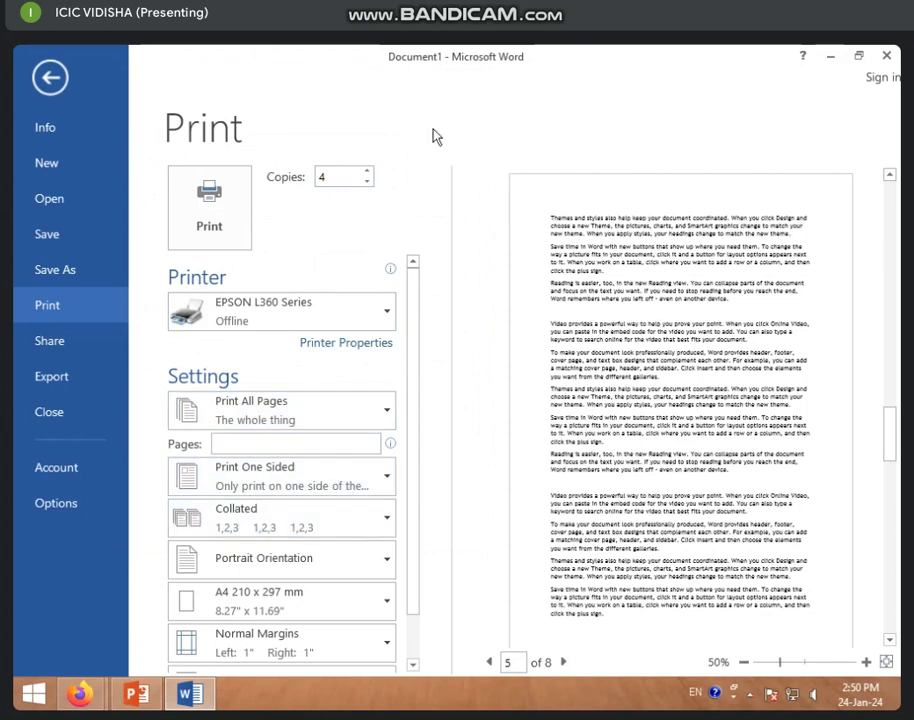
{"action": "left_click", "coordinate": [355, 177]}
{"action": "left_click_drag", "start_coordinate": [365, 176], "coordinate": [304, 176]}
{"action": "left_click", "coordinate": [237, 522]}
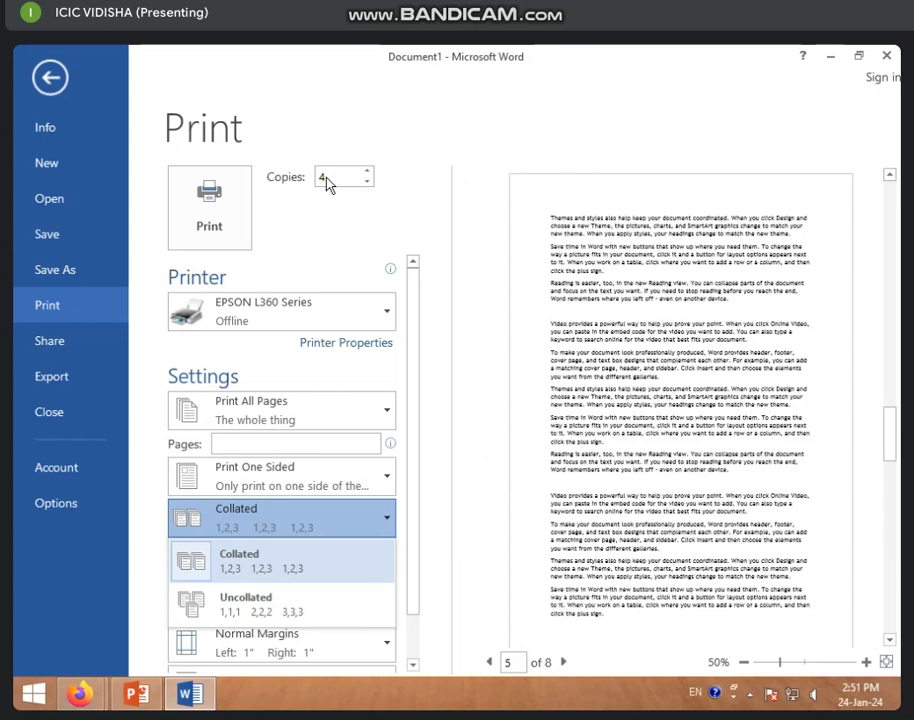
{"action": "left_click", "coordinate": [258, 521]}
{"action": "left_click", "coordinate": [259, 530]}
{"action": "left_click", "coordinate": [250, 562]}
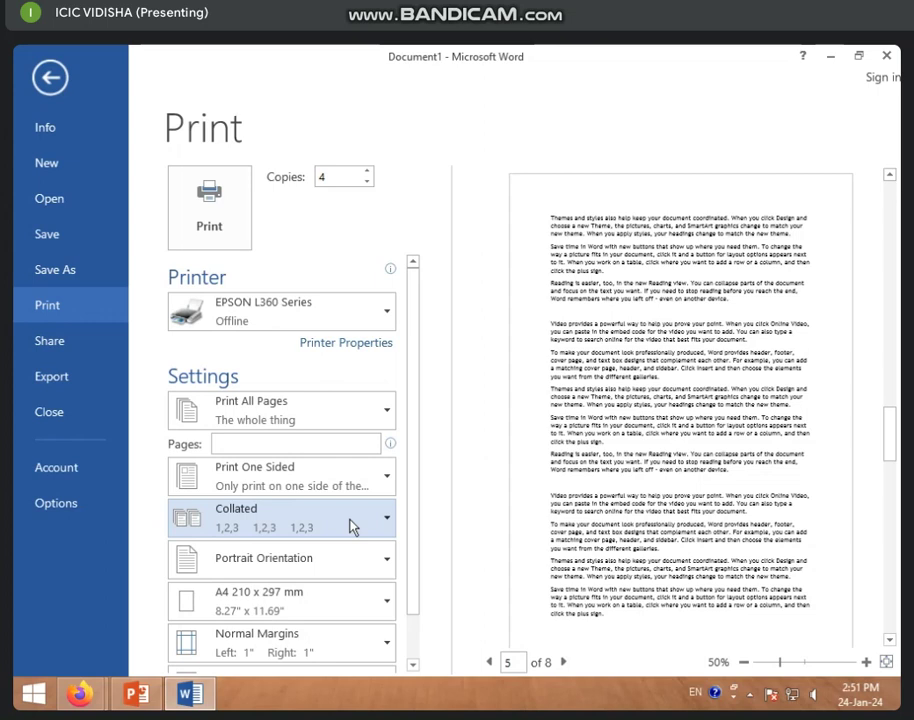
Try the Uncollated print order and return the setting to Collated
{"action": "left_click", "coordinate": [265, 525]}
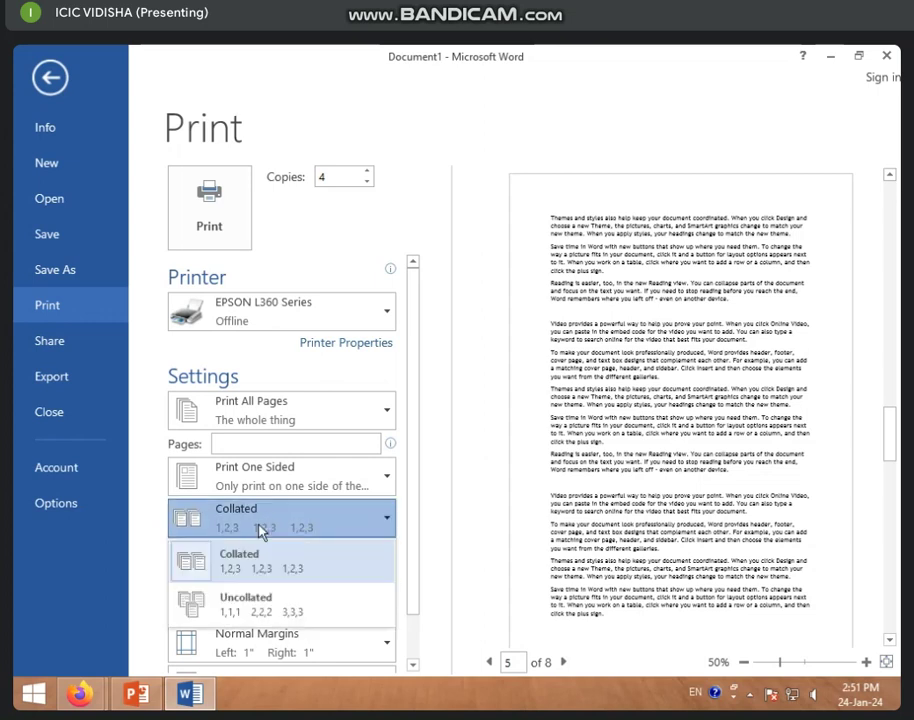
{"action": "left_click", "coordinate": [233, 605]}
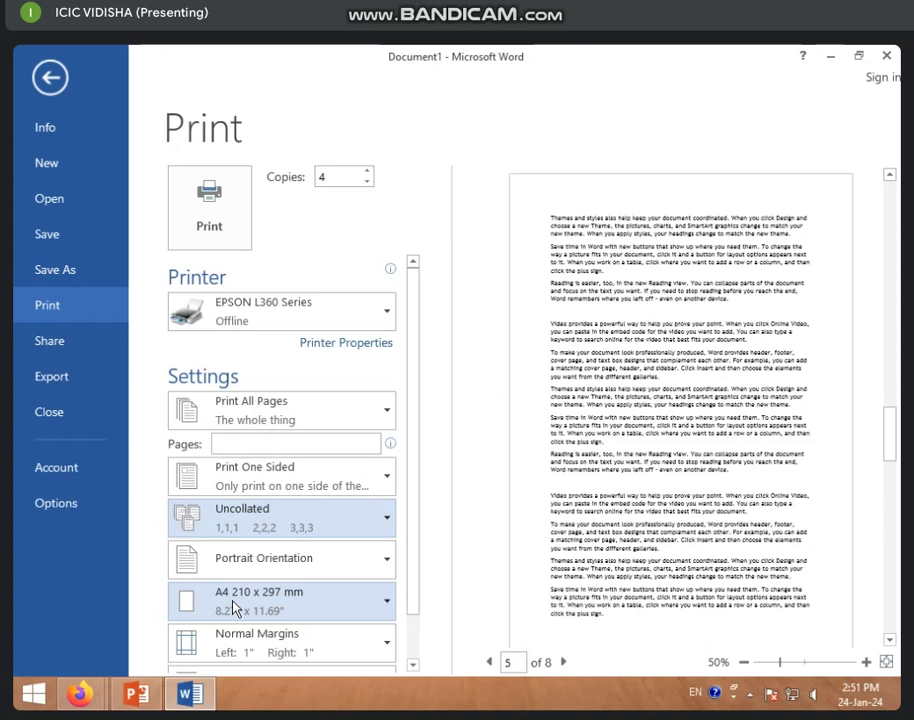
{"action": "left_click", "coordinate": [260, 528]}
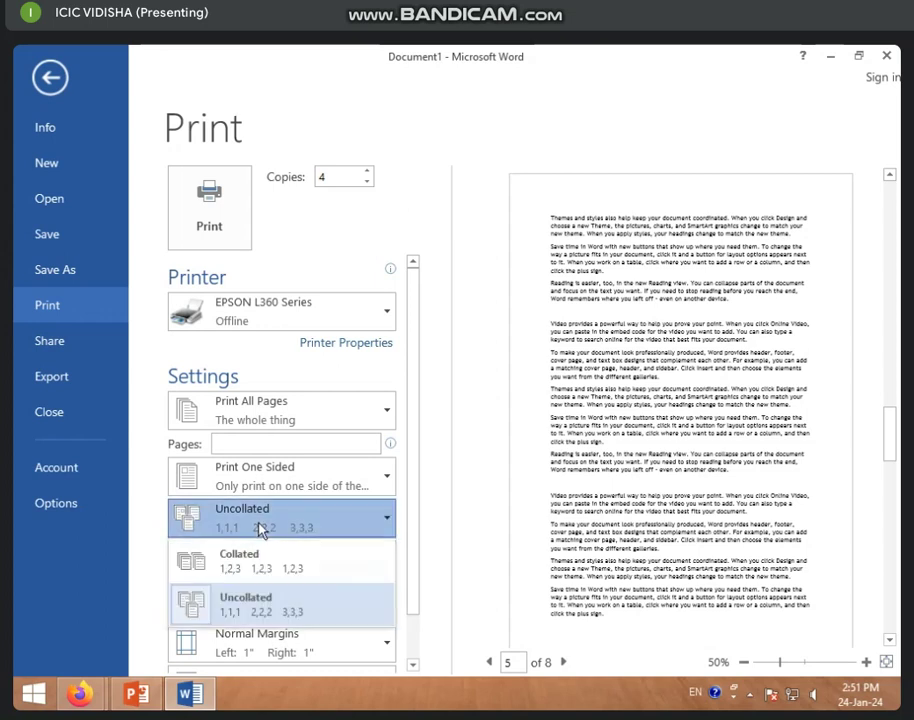
{"action": "left_click", "coordinate": [212, 568]}
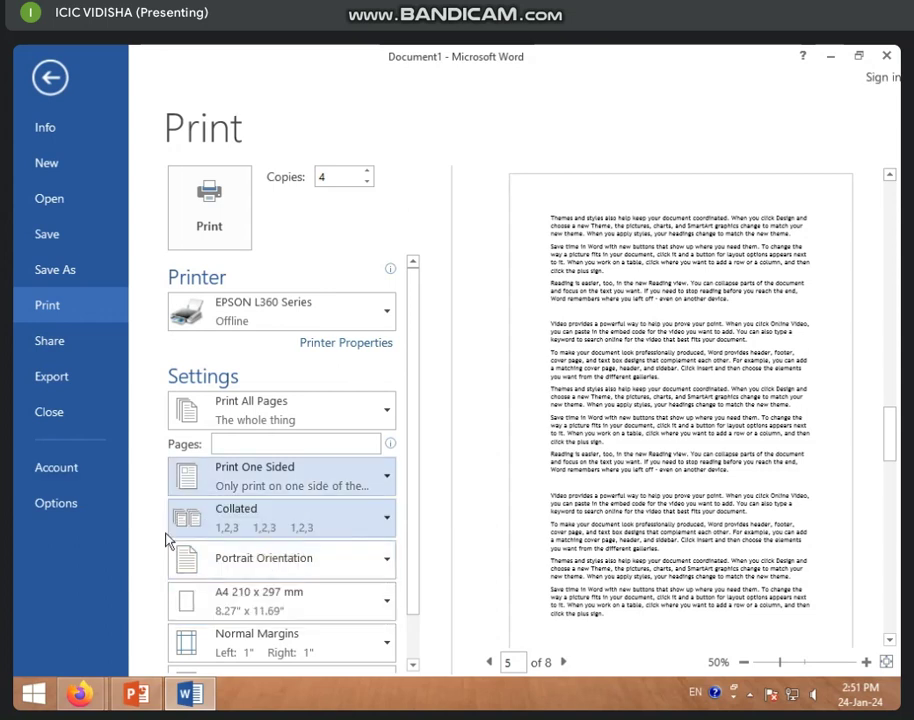
Try to print the document on the EPSON L360 Series printer and cancel the print job
{"action": "scroll", "coordinate": [275, 600], "scroll_direction": "down", "scroll_amount": 1}
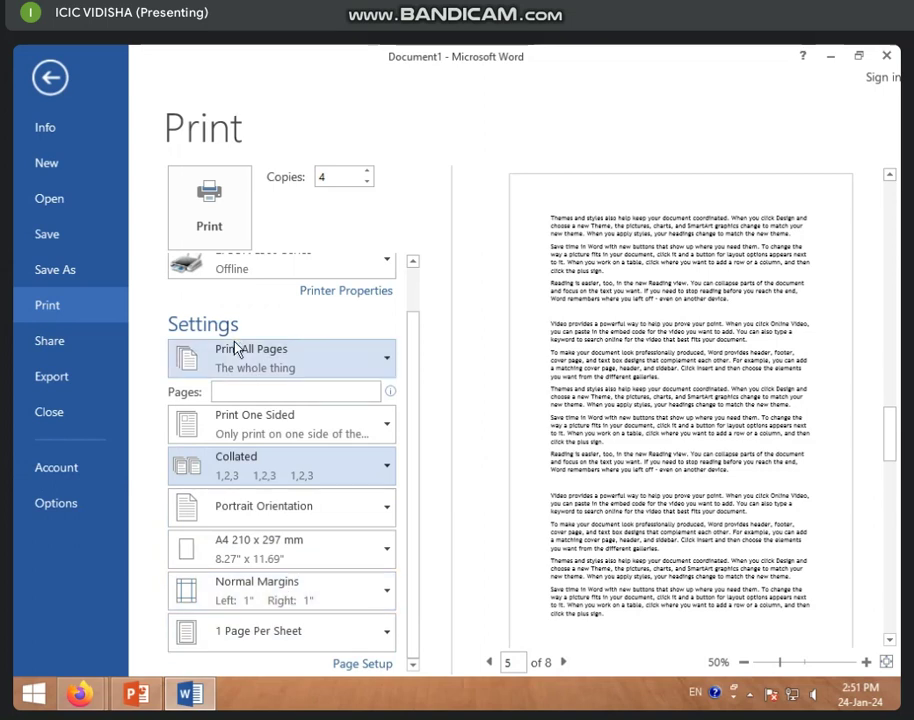
{"action": "scroll", "coordinate": [190, 558], "scroll_direction": "up", "scroll_amount": 1}
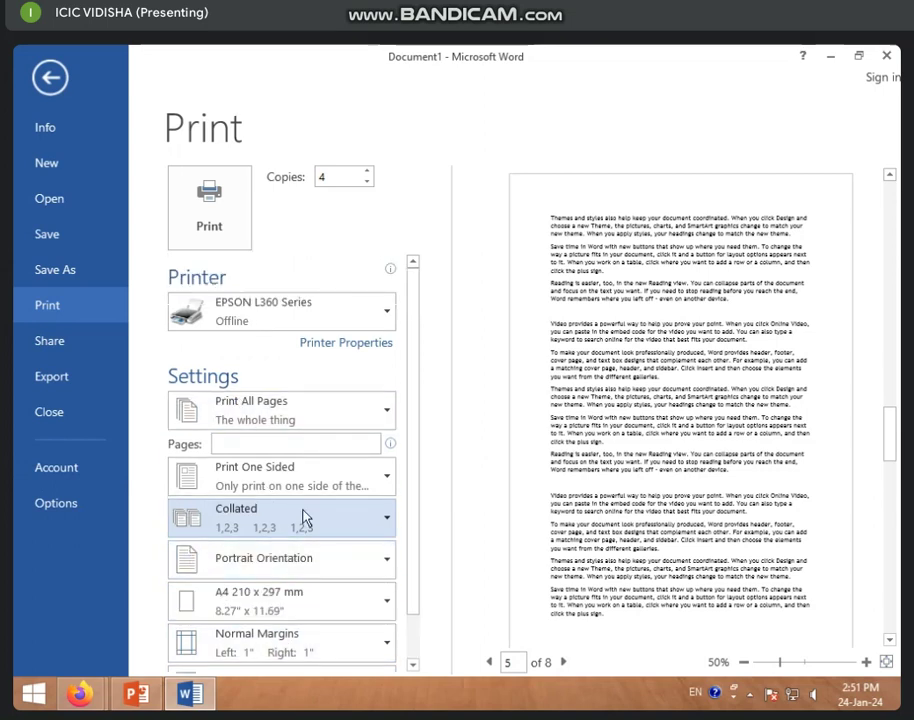
{"action": "scroll", "coordinate": [302, 522], "scroll_direction": "down", "scroll_amount": 1}
{"action": "scroll", "coordinate": [290, 480], "scroll_direction": "up", "scroll_amount": 1}
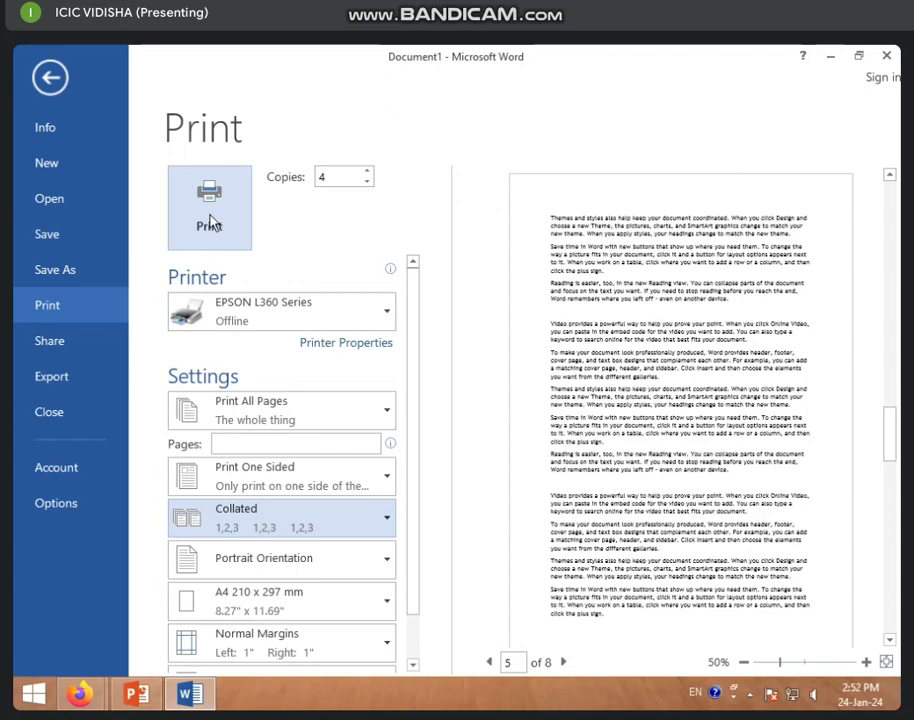
{"action": "left_click", "coordinate": [209, 222]}
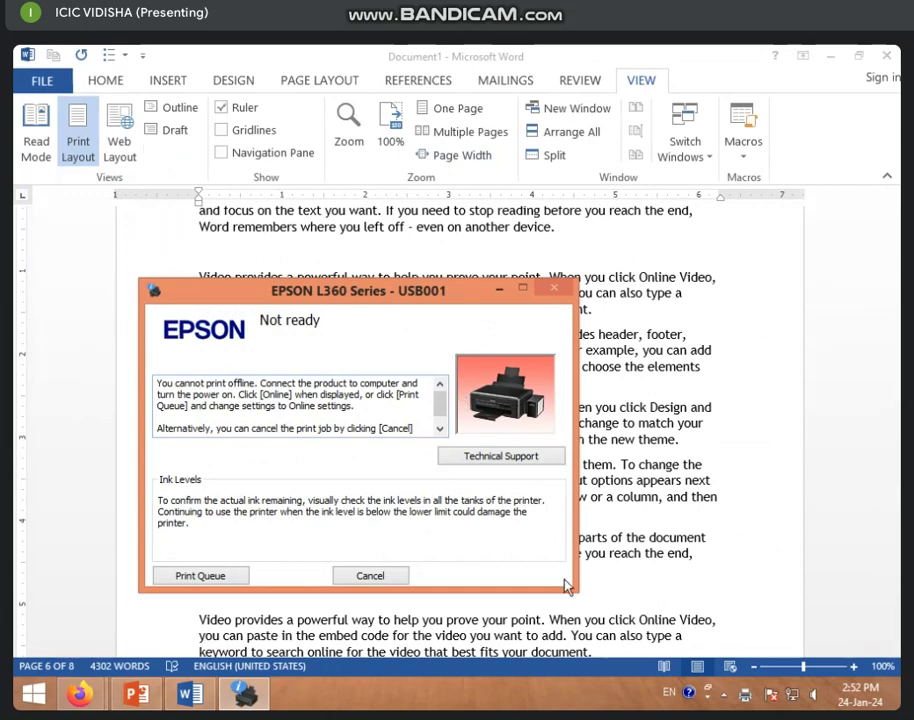
{"action": "left_click", "coordinate": [376, 578]}
{"action": "left_click", "coordinate": [370, 577]}
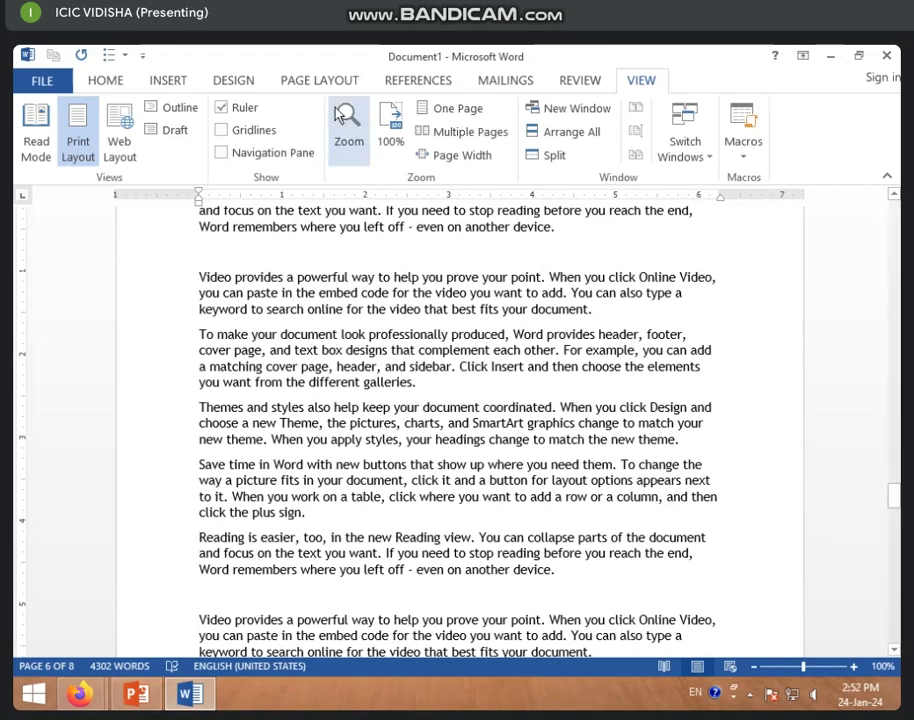
Look over the document's Share options, including Email, and its Export options, and return to the document
{"action": "left_click", "coordinate": [41, 84]}
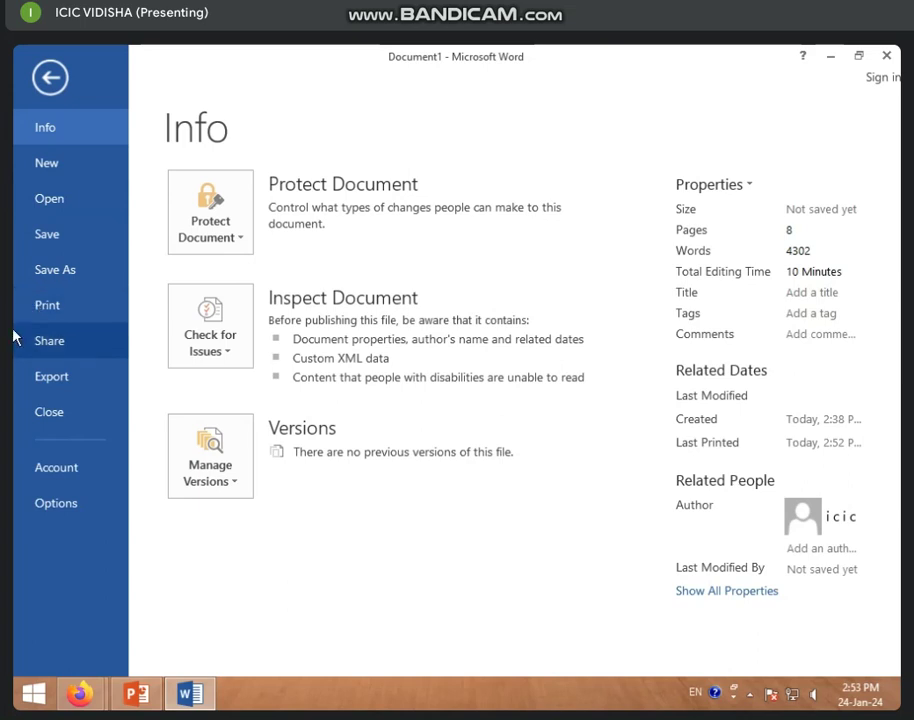
{"action": "left_click", "coordinate": [44, 344]}
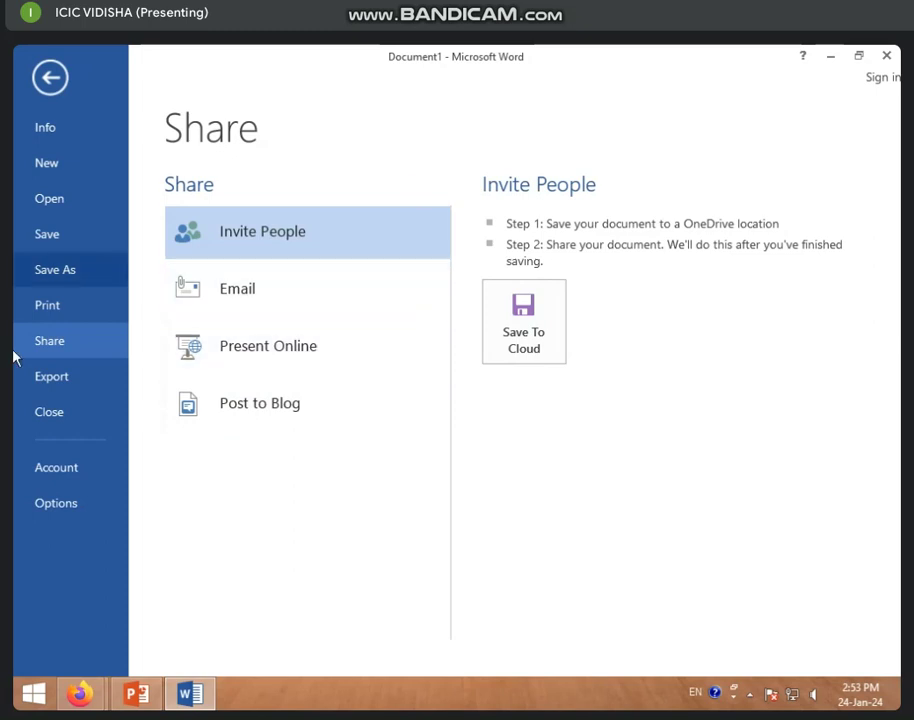
{"action": "left_click", "coordinate": [296, 301]}
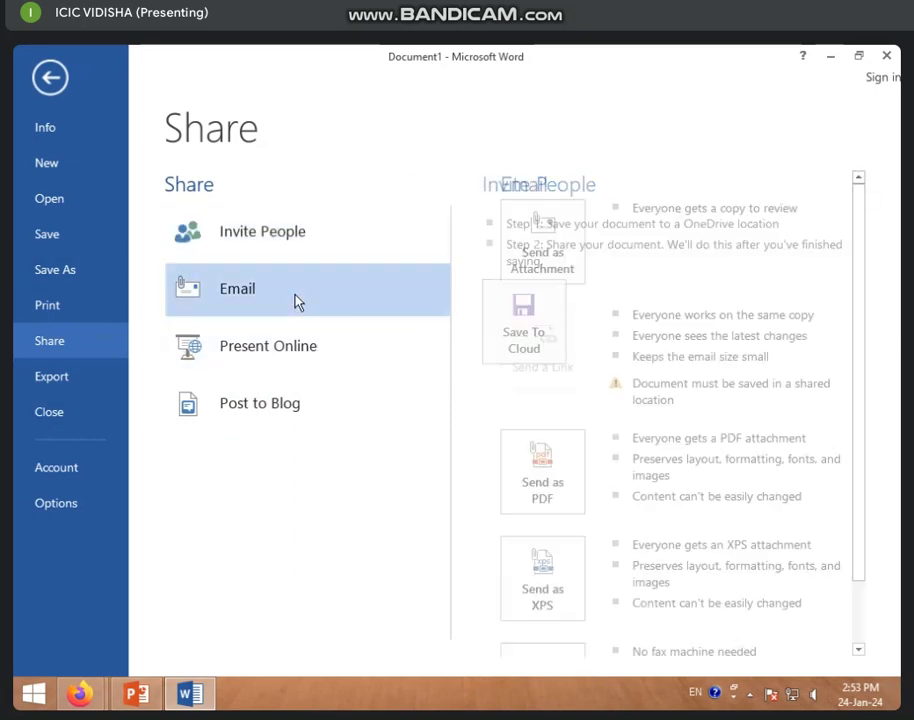
{"action": "left_click", "coordinate": [61, 388]}
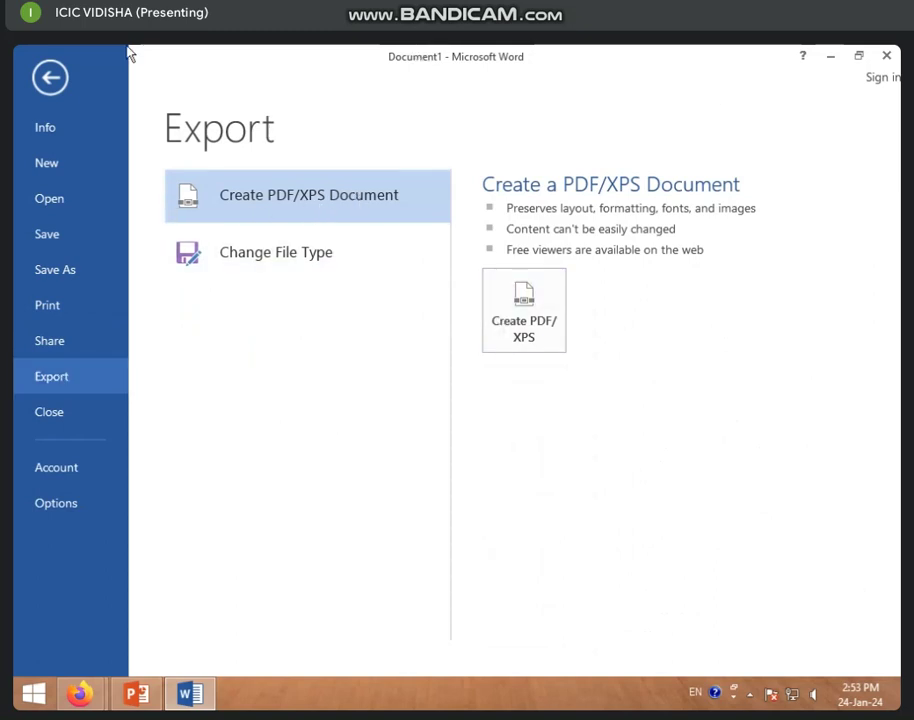
{"action": "left_click", "coordinate": [52, 78]}
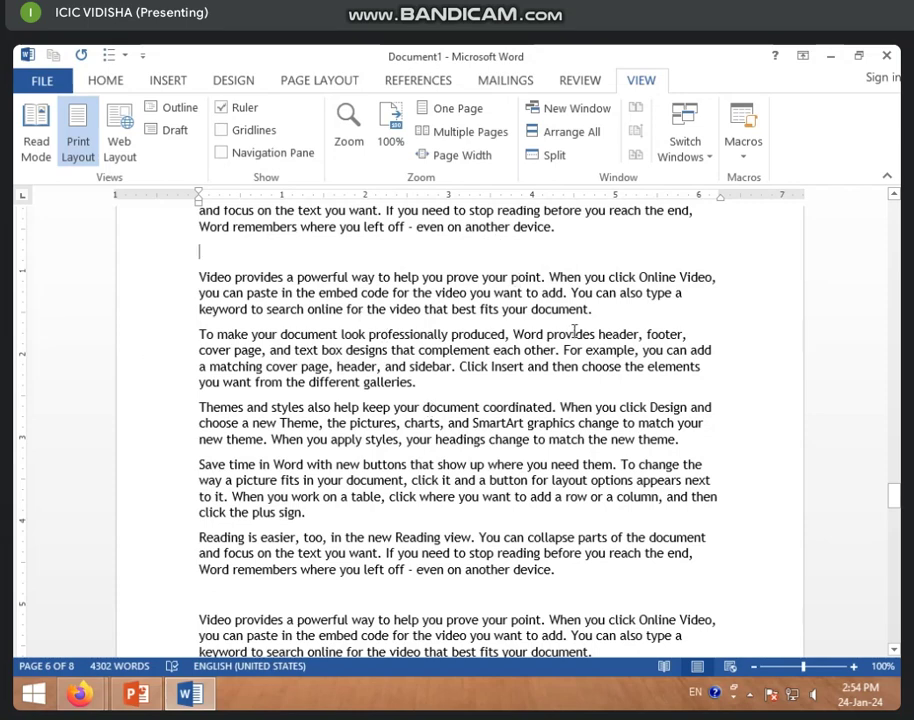
{"action": "scroll", "coordinate": [462, 262], "scroll_direction": "up", "scroll_amount": 3}
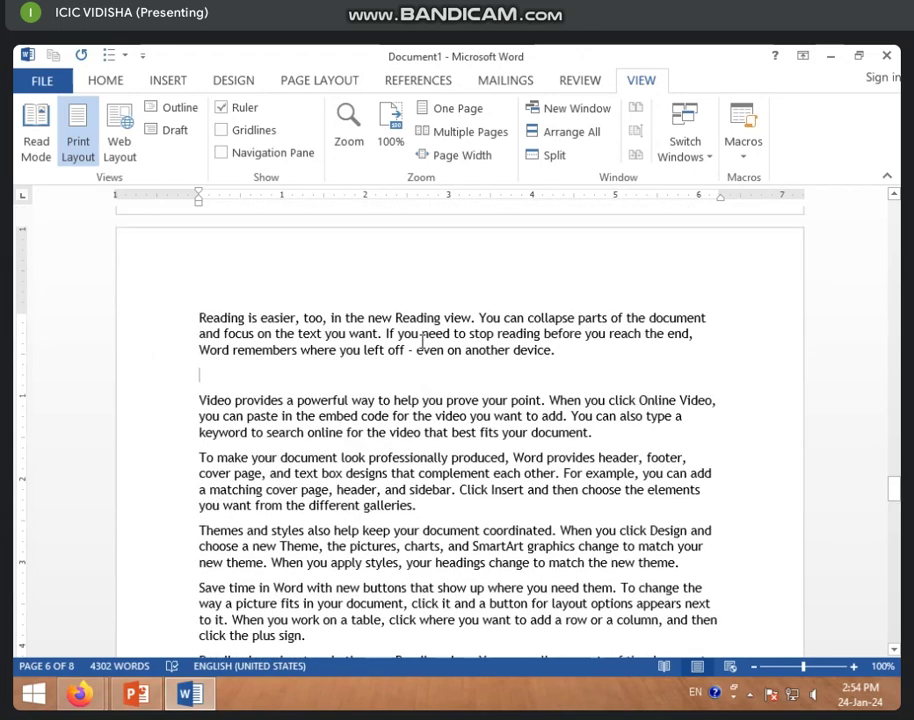
{"action": "left_click_drag", "start_coordinate": [251, 335], "coordinate": [555, 380]}
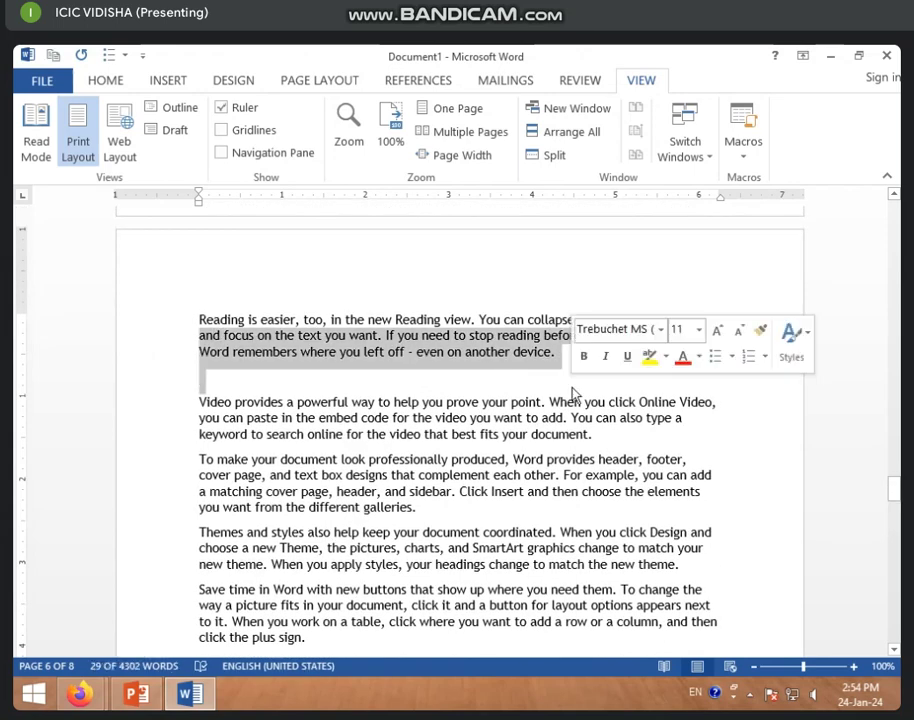
{"action": "left_click", "coordinate": [555, 380]}
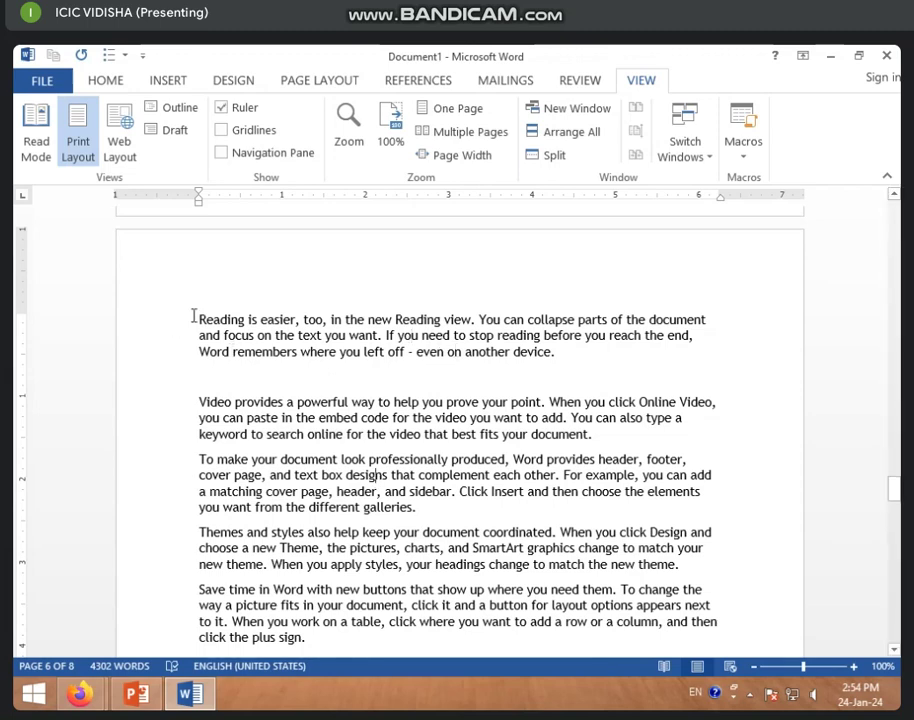
{"action": "left_click_drag", "start_coordinate": [198, 318], "coordinate": [596, 359]}
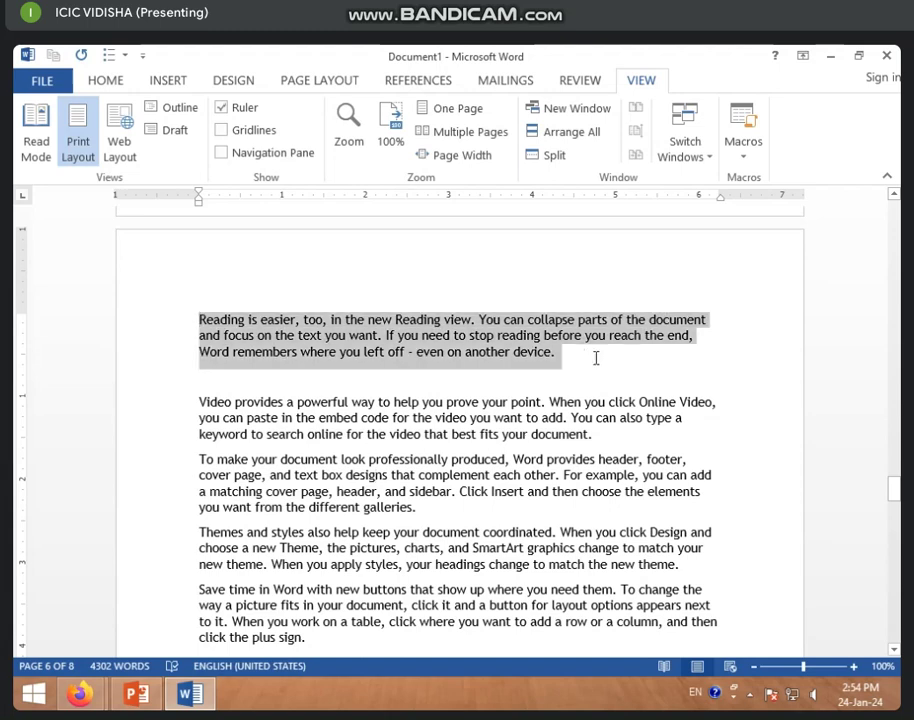
{"action": "scroll", "coordinate": [449, 390], "scroll_direction": "up", "scroll_amount": 3}
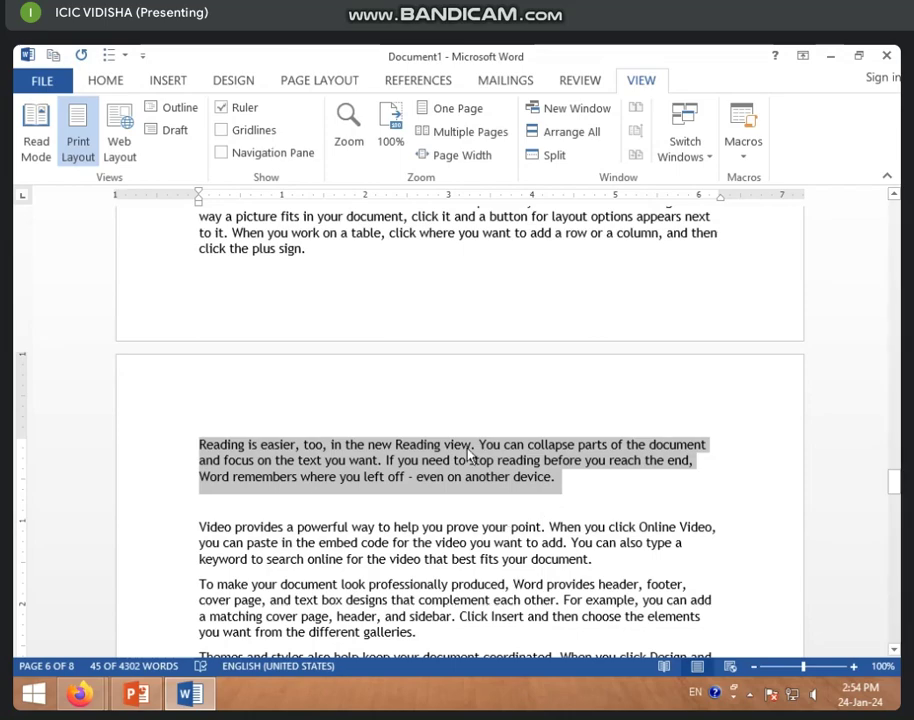
{"action": "scroll", "coordinate": [465, 447], "scroll_direction": "down", "scroll_amount": 5}
{"action": "scroll", "coordinate": [465, 447], "scroll_direction": "up", "scroll_amount": 6}
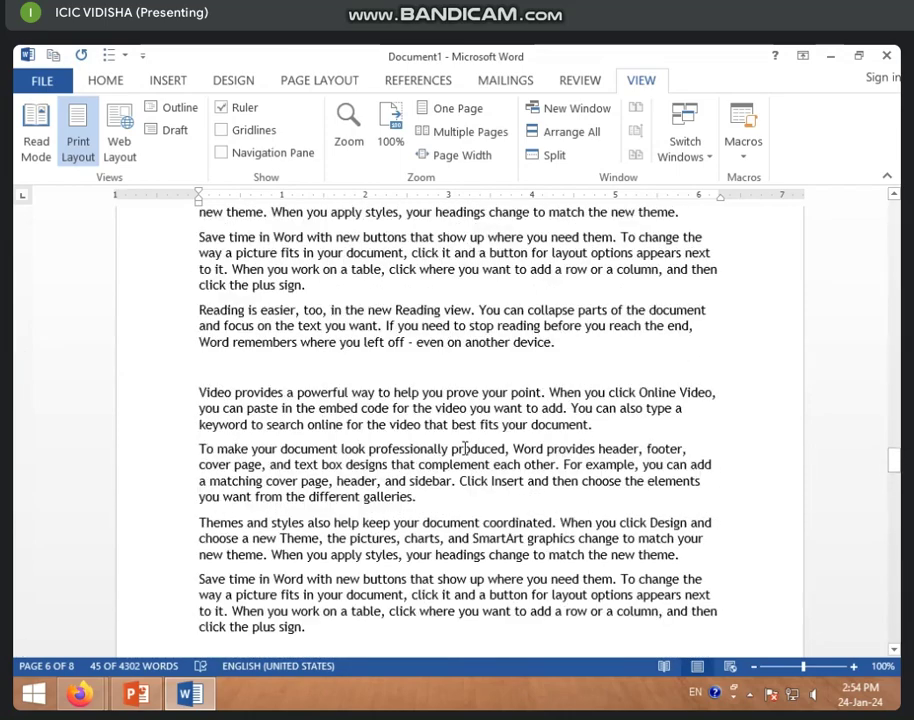
{"action": "left_click", "coordinate": [431, 322]}
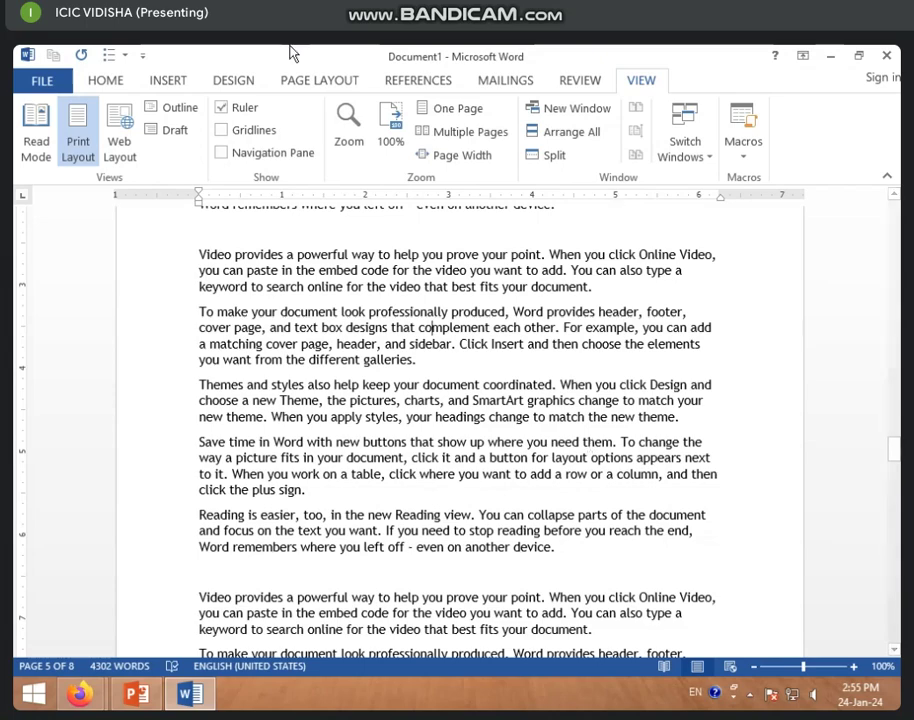
{"action": "scroll", "coordinate": [350, 452], "scroll_direction": "up", "scroll_amount": 3}
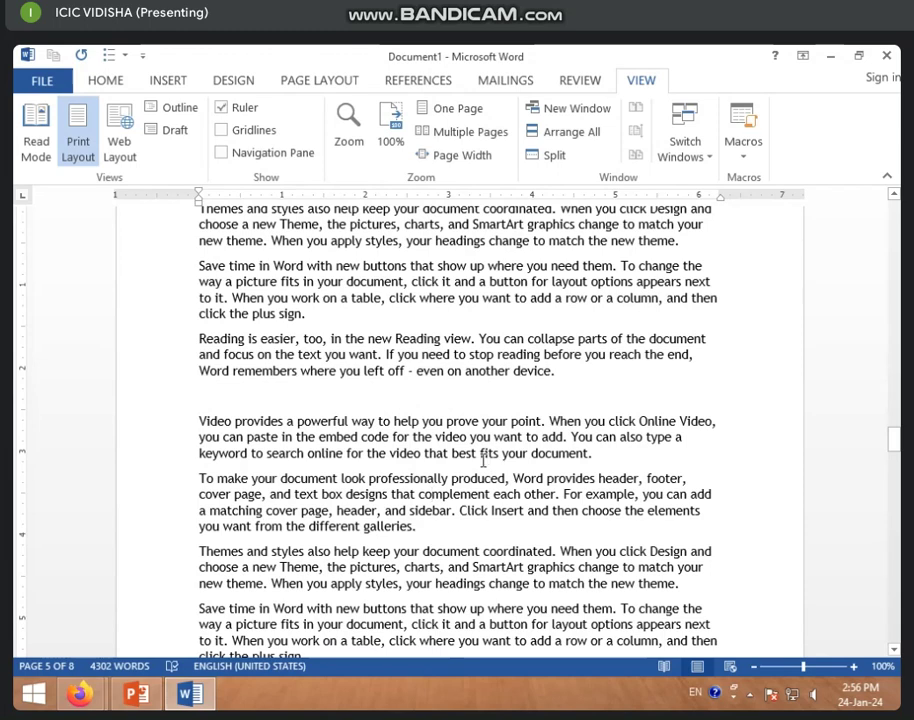
Start exporting the document as a PDF/XPS file and choose the 2 30 TO 3 MS WORD folder on drive D: as its destination
{"action": "left_click", "coordinate": [50, 84]}
{"action": "left_click", "coordinate": [61, 380]}
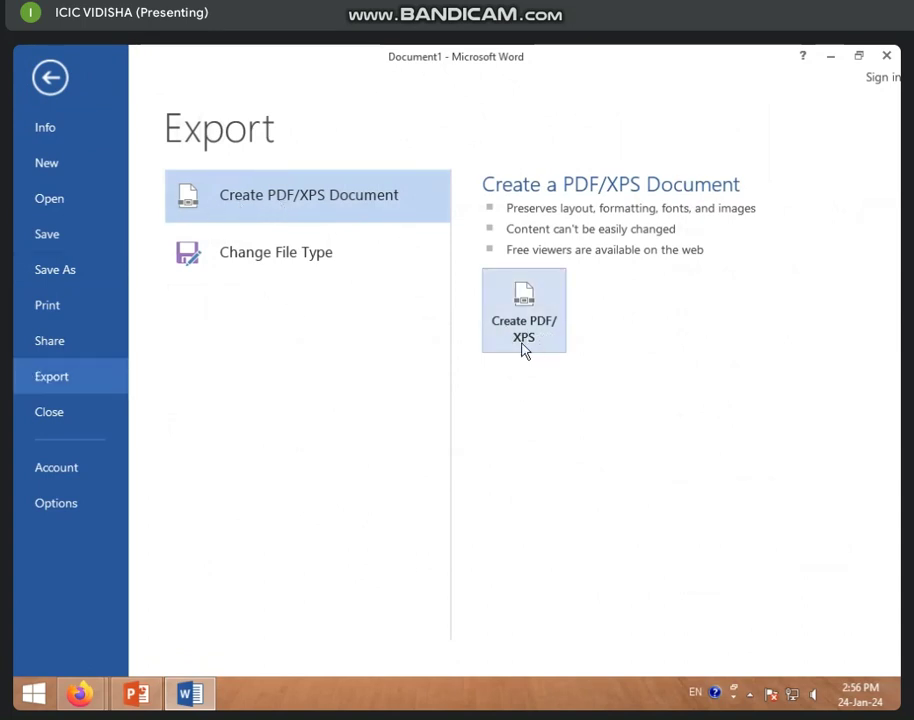
{"action": "left_click", "coordinate": [524, 312]}
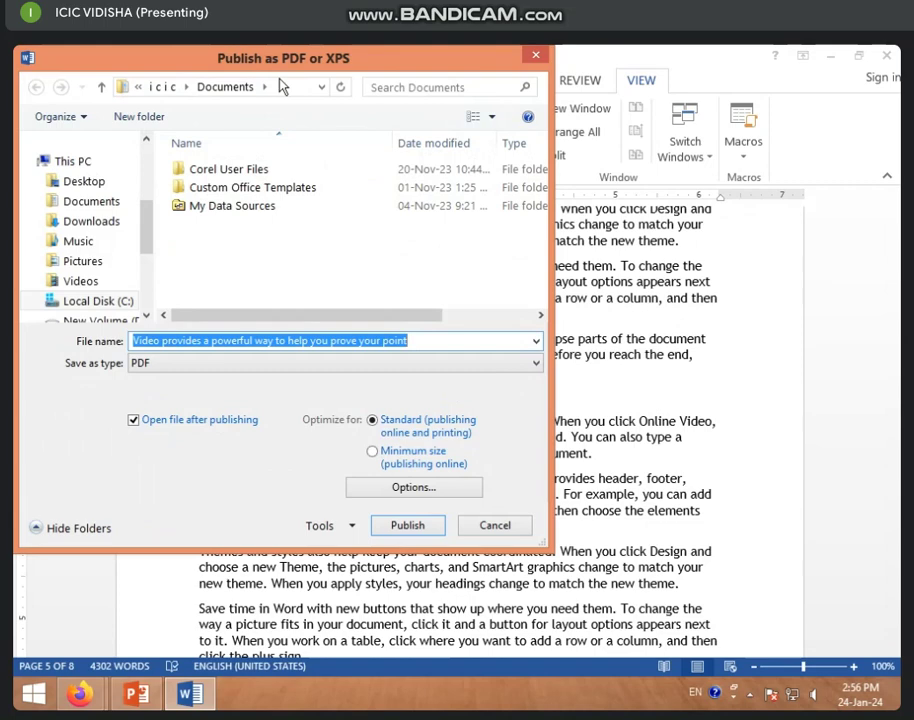
{"action": "left_click", "coordinate": [133, 326]}
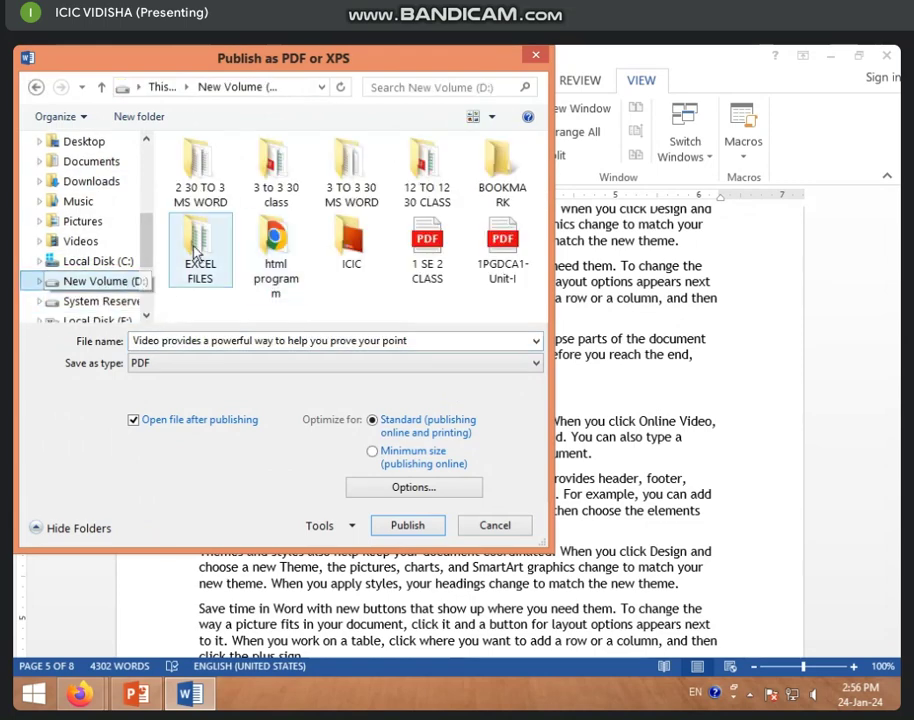
{"action": "left_click", "coordinate": [202, 180]}
{"action": "left_click", "coordinate": [201, 184]}
{"action": "key", "text": "Return"}
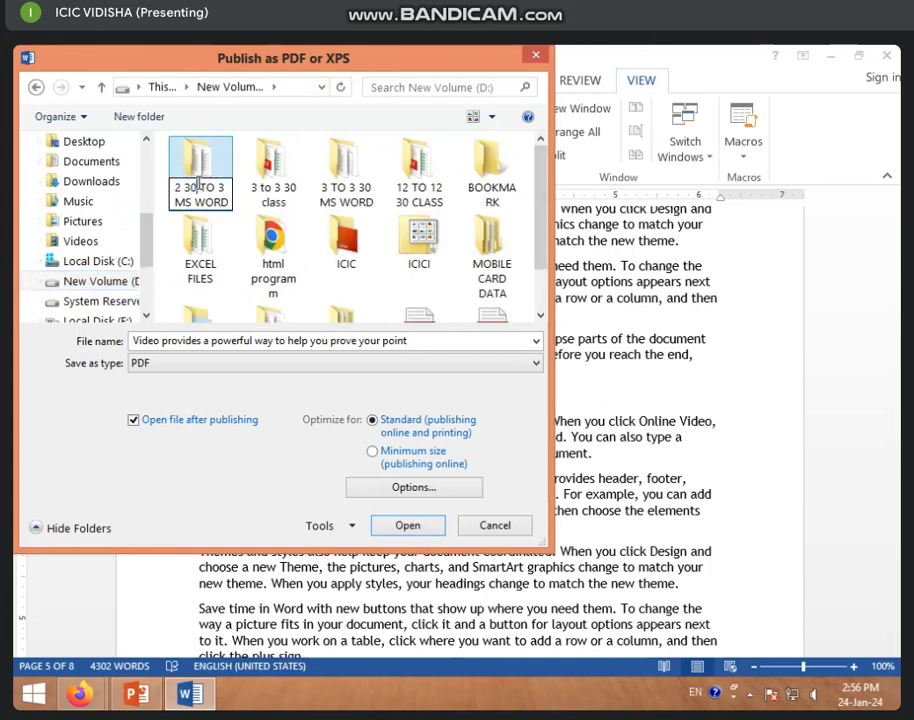
{"action": "double_click", "coordinate": [200, 175]}
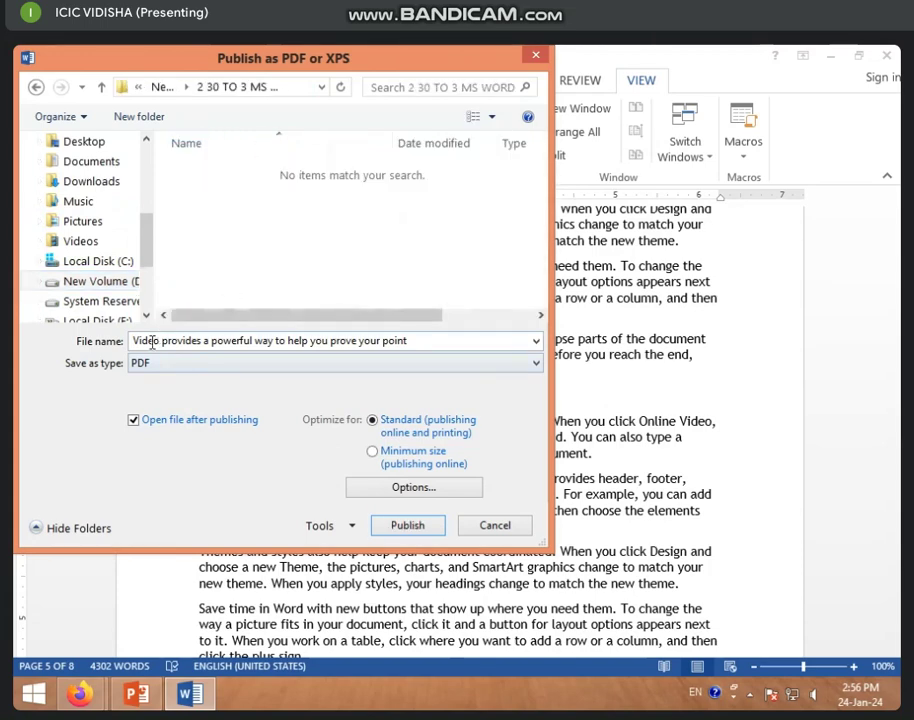
Name the exported file PDF FILE and publish it in PDF format
{"action": "left_click_drag", "start_coordinate": [412, 342], "coordinate": [60, 352]}
{"action": "left_click", "coordinate": [665, 361]}
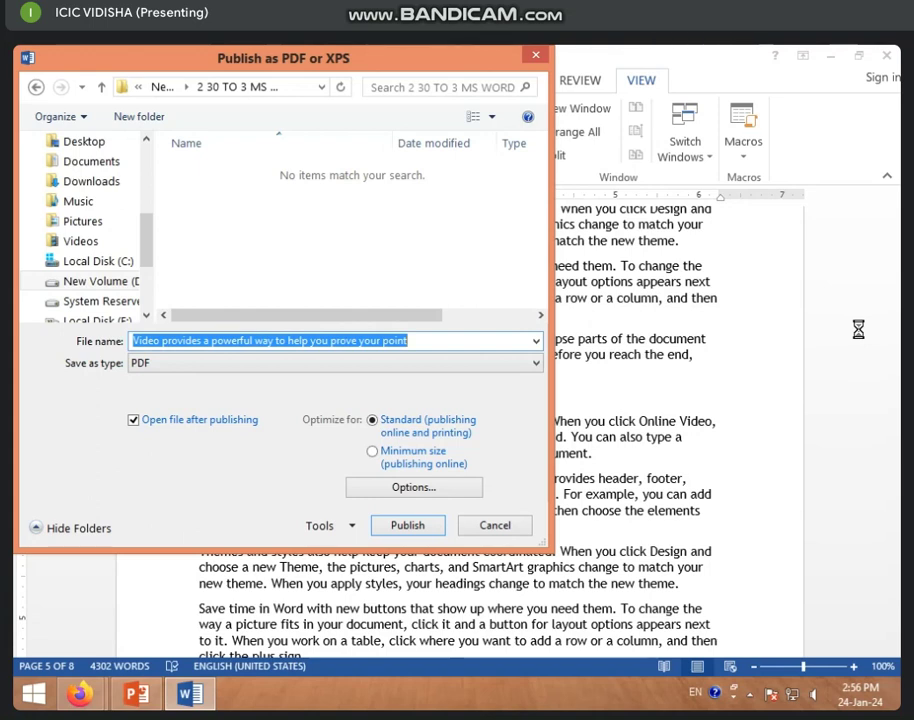
{"action": "type", "text": "P"}
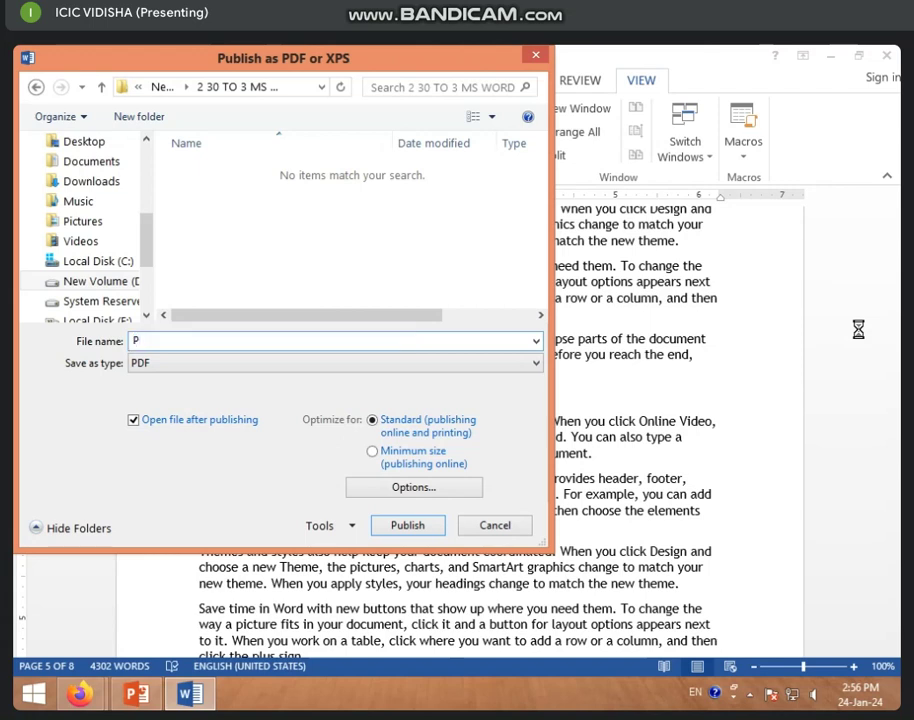
{"action": "type", "text": "DF FILE"}
{"action": "left_click", "coordinate": [397, 533]}
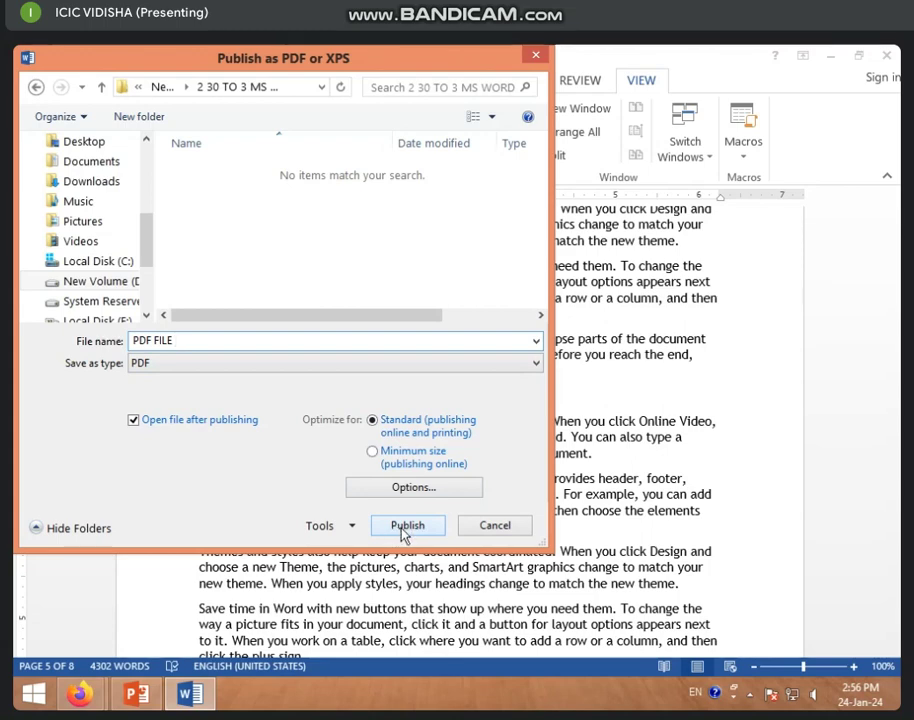
{"action": "left_click", "coordinate": [419, 530]}
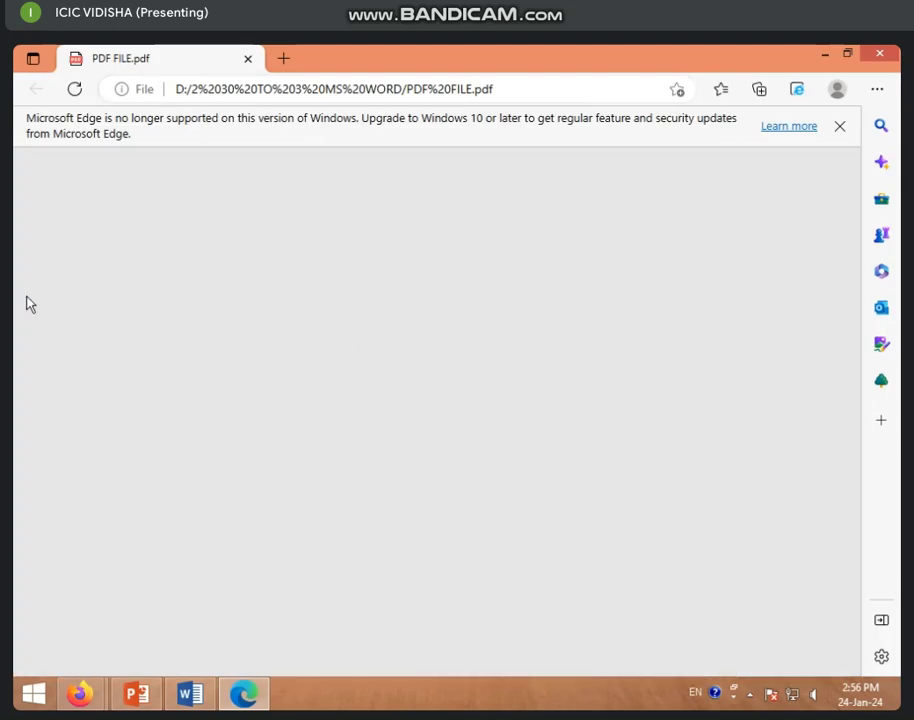
Look through the pages of the published PDF in Microsoft Edge and close the viewer
{"action": "scroll", "coordinate": [348, 400], "scroll_direction": "down", "scroll_amount": 2}
{"action": "scroll", "coordinate": [349, 425], "scroll_direction": "down", "scroll_amount": 10}
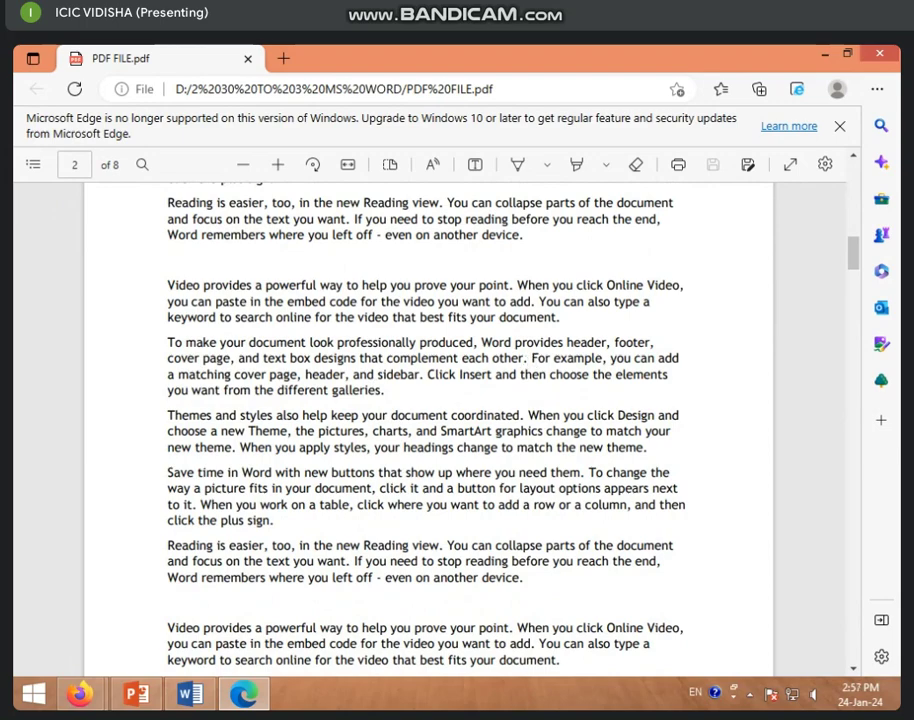
{"action": "left_click", "coordinate": [879, 53]}
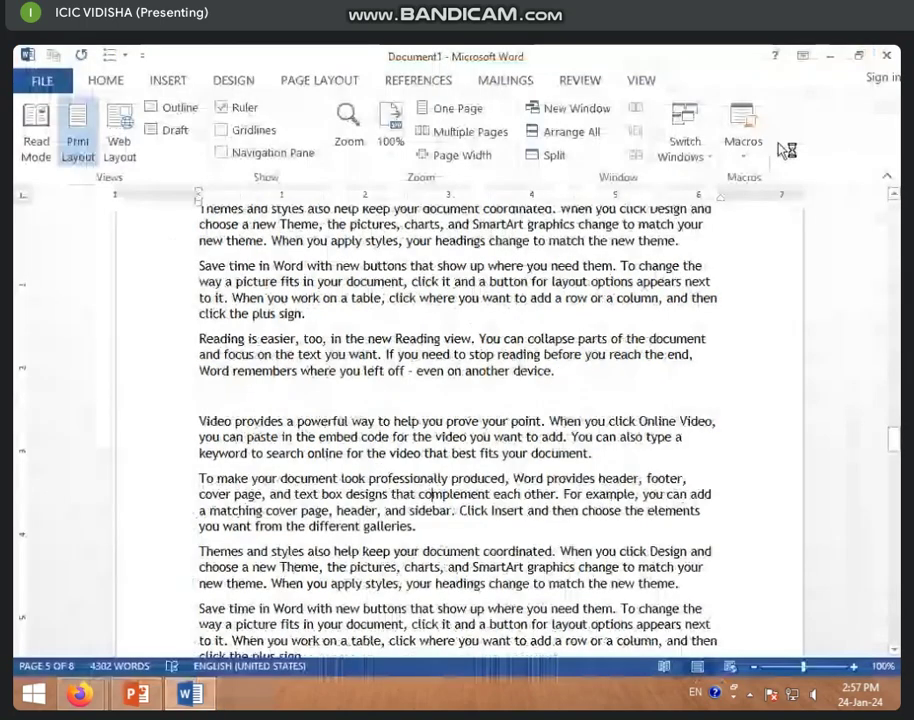
Minimize the document, dismiss the OneNote message, and open the 2 30 TO 3 MS WORD folder on drive D: in File Explorer
{"action": "left_click", "coordinate": [829, 56]}
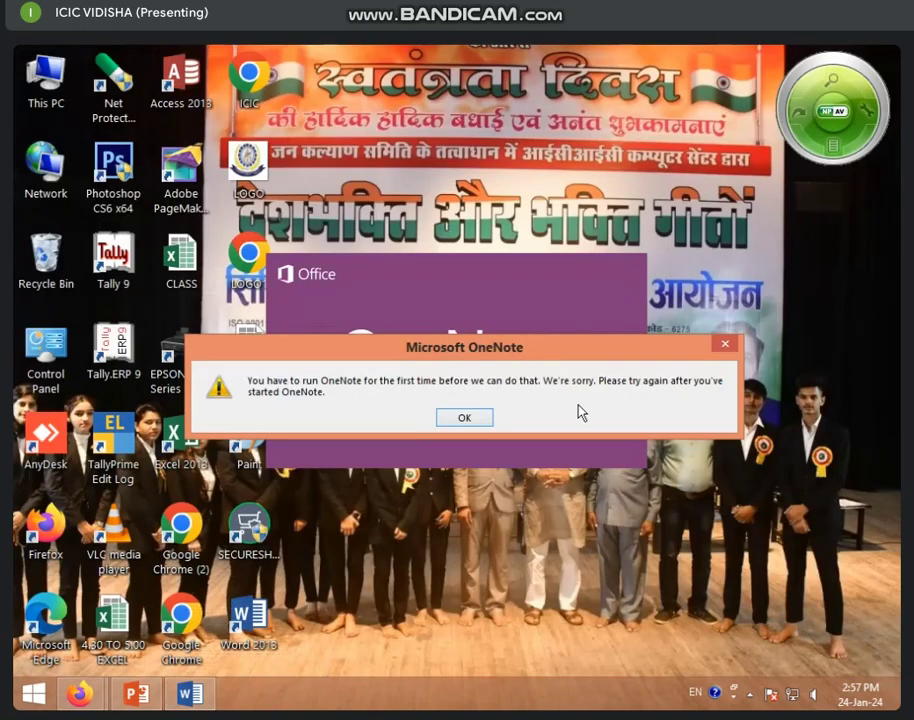
{"action": "left_click", "coordinate": [465, 418]}
{"action": "left_click", "coordinate": [49, 103]}
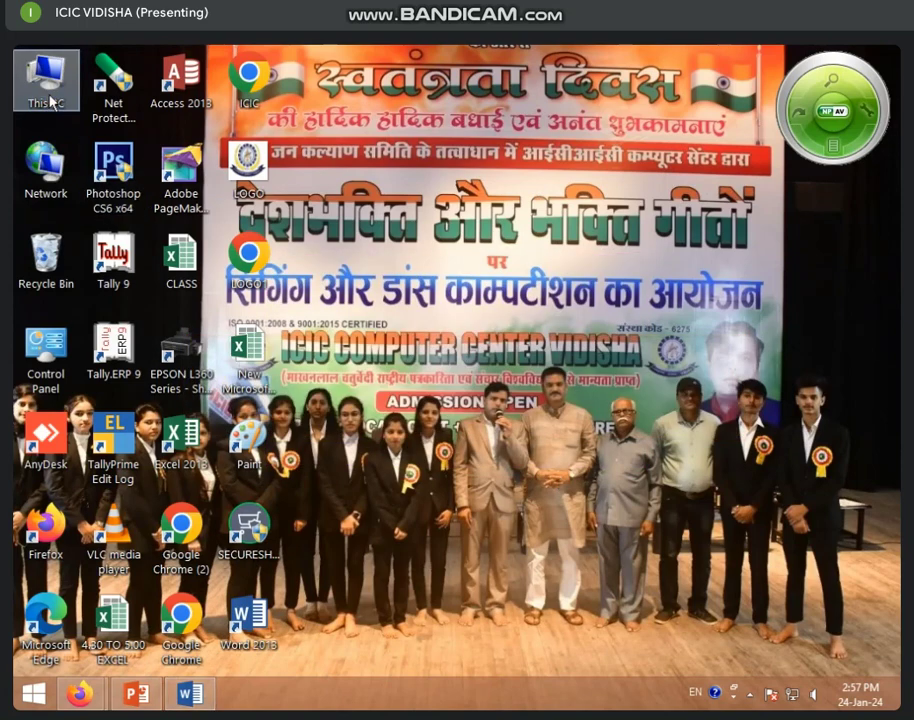
{"action": "double_click", "coordinate": [49, 103]}
{"action": "double_click", "coordinate": [502, 369]}
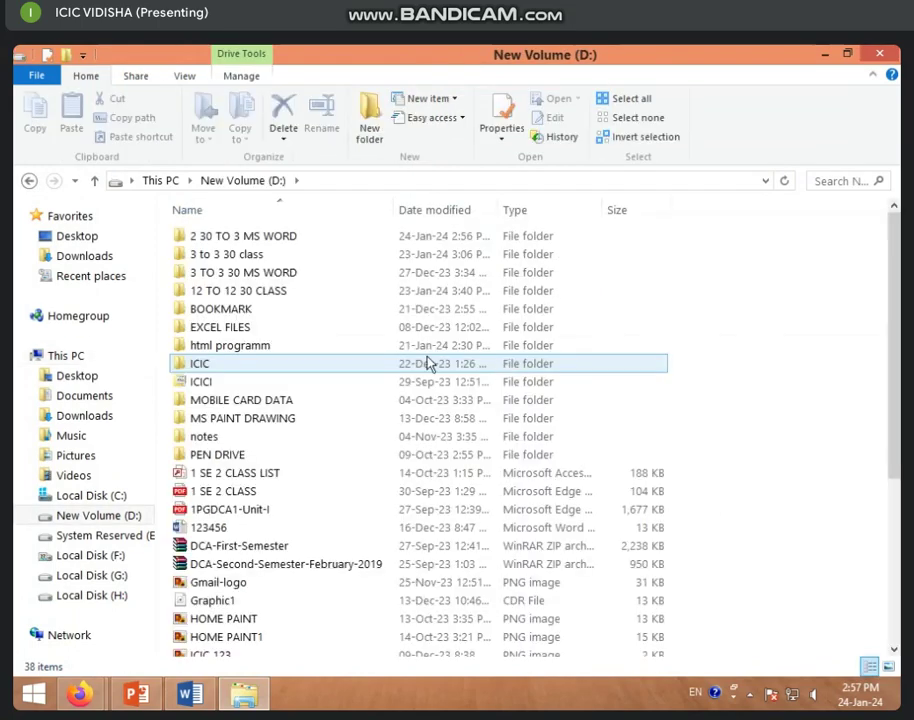
{"action": "double_click", "coordinate": [254, 240]}
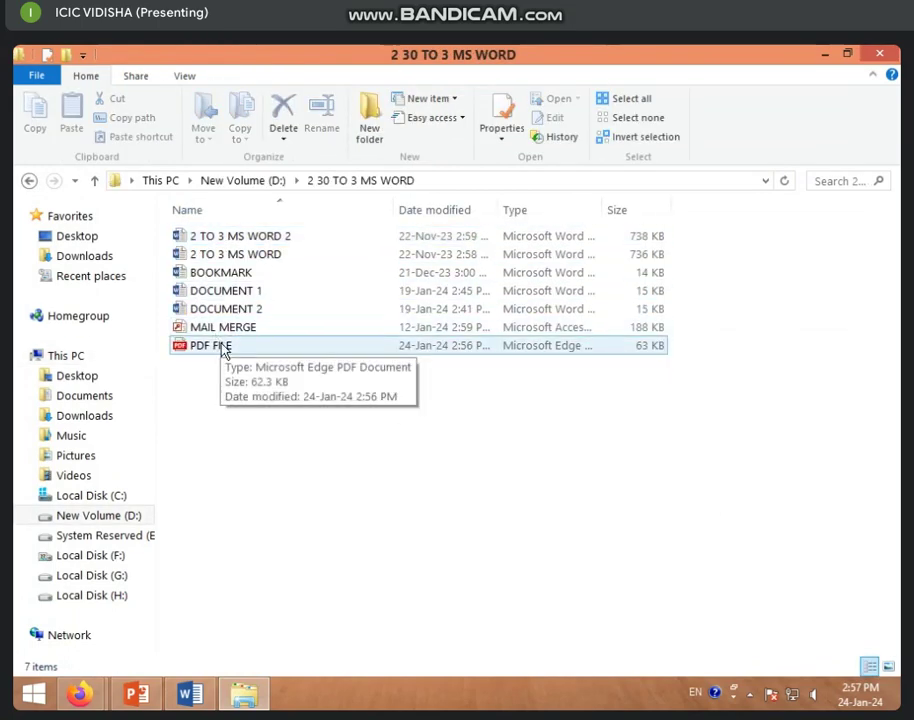
Display the folder's files as large icons, then open PDF FILE in its default viewer and close it again
{"action": "left_click", "coordinate": [889, 667]}
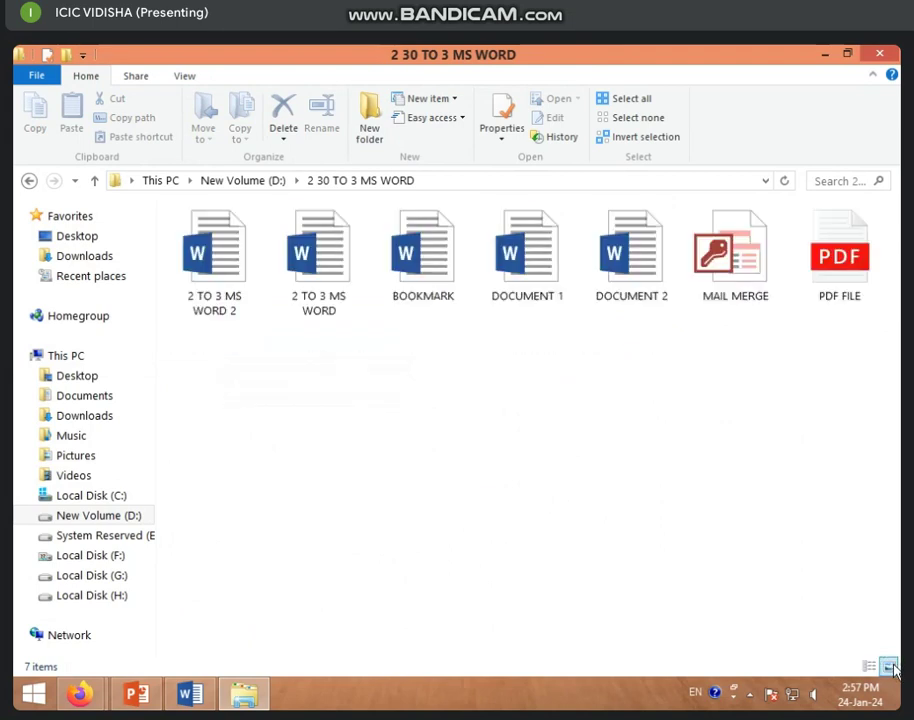
{"action": "double_click", "coordinate": [835, 258]}
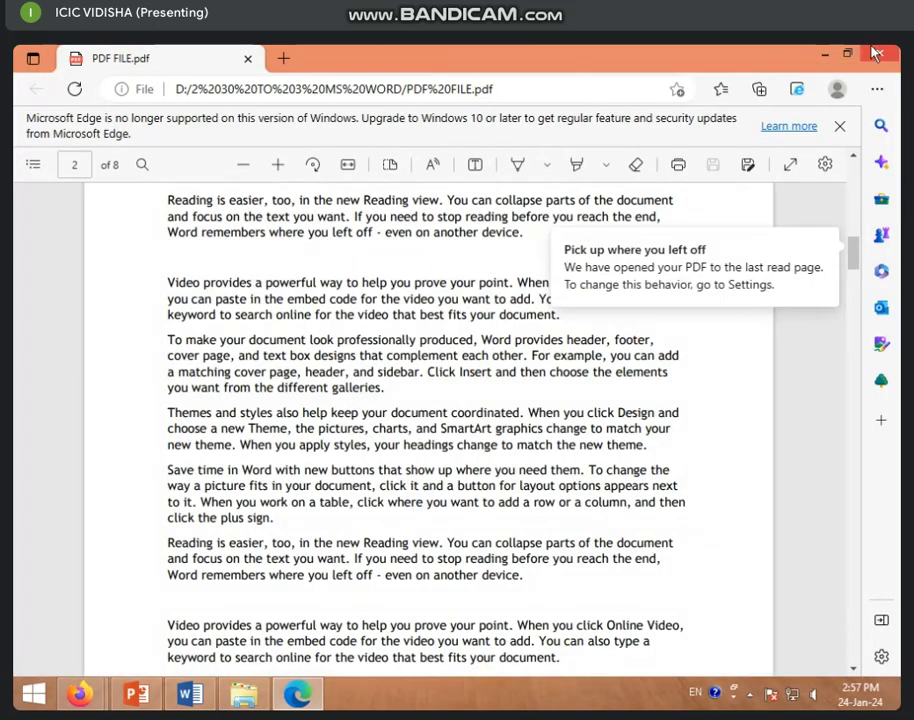
{"action": "left_click", "coordinate": [879, 53]}
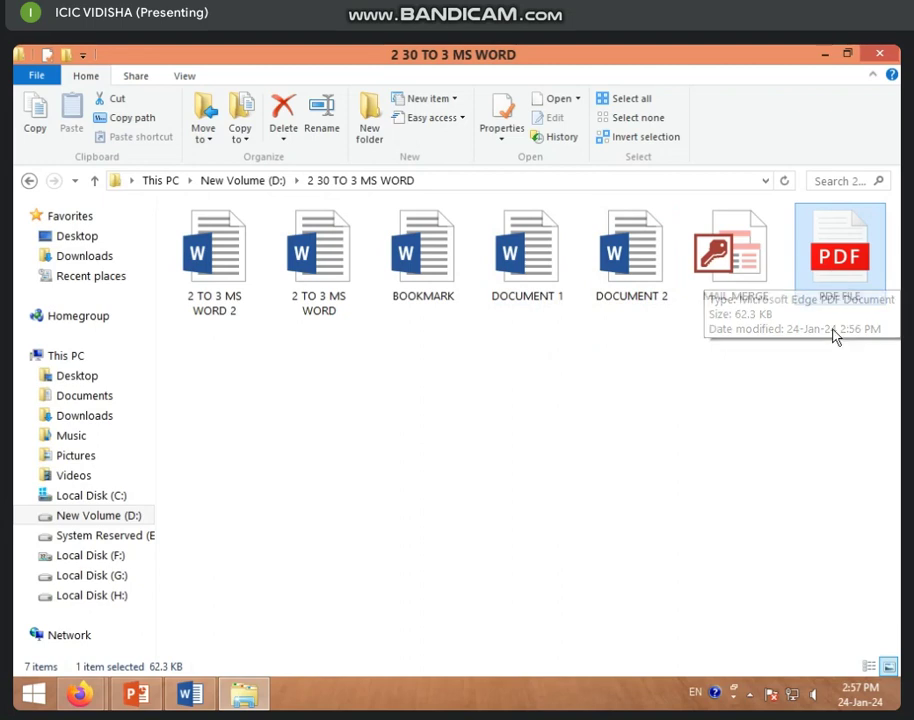
Open PDF FILE with Google Chrome, look through its pages, and close the browser
{"action": "right_click", "coordinate": [846, 259]}
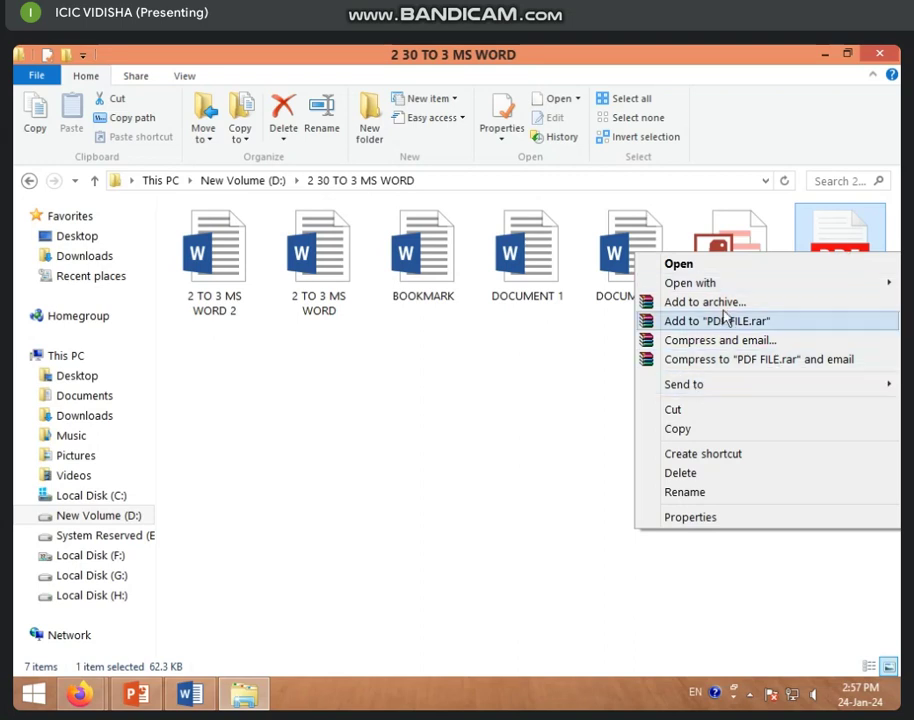
{"action": "mouse_move", "coordinate": [728, 287]}
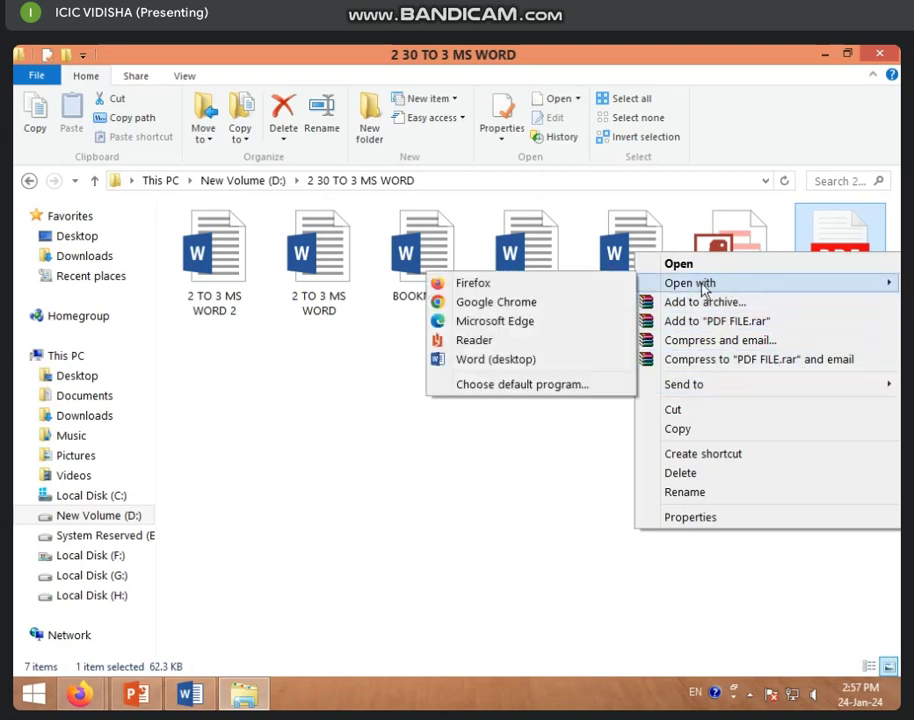
{"action": "left_click", "coordinate": [463, 304]}
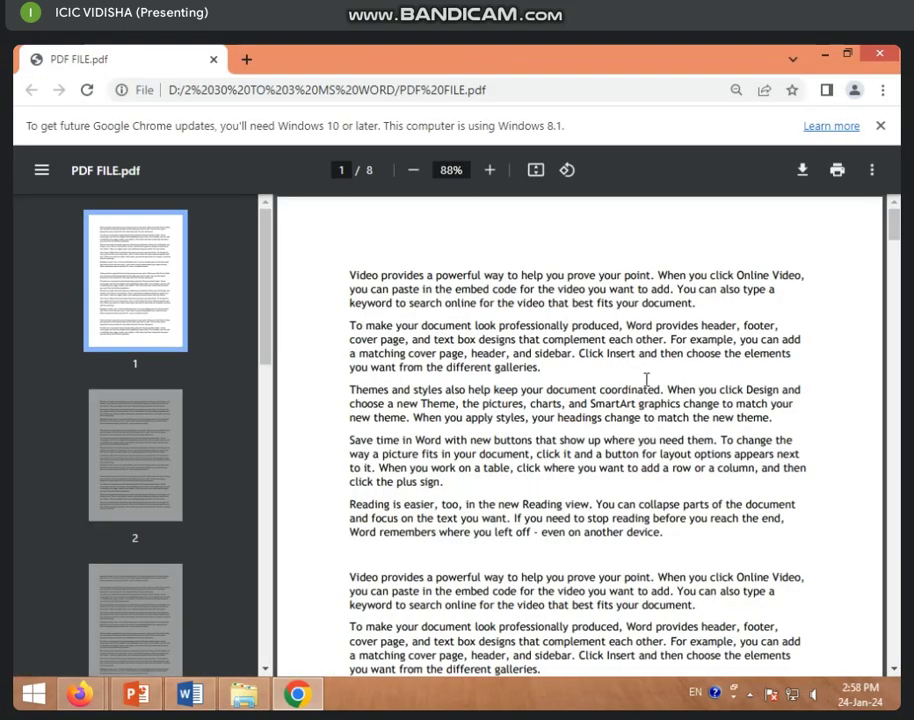
{"action": "scroll", "coordinate": [636, 399], "scroll_direction": "down", "scroll_amount": 3}
{"action": "scroll", "coordinate": [636, 399], "scroll_direction": "down", "scroll_amount": 10}
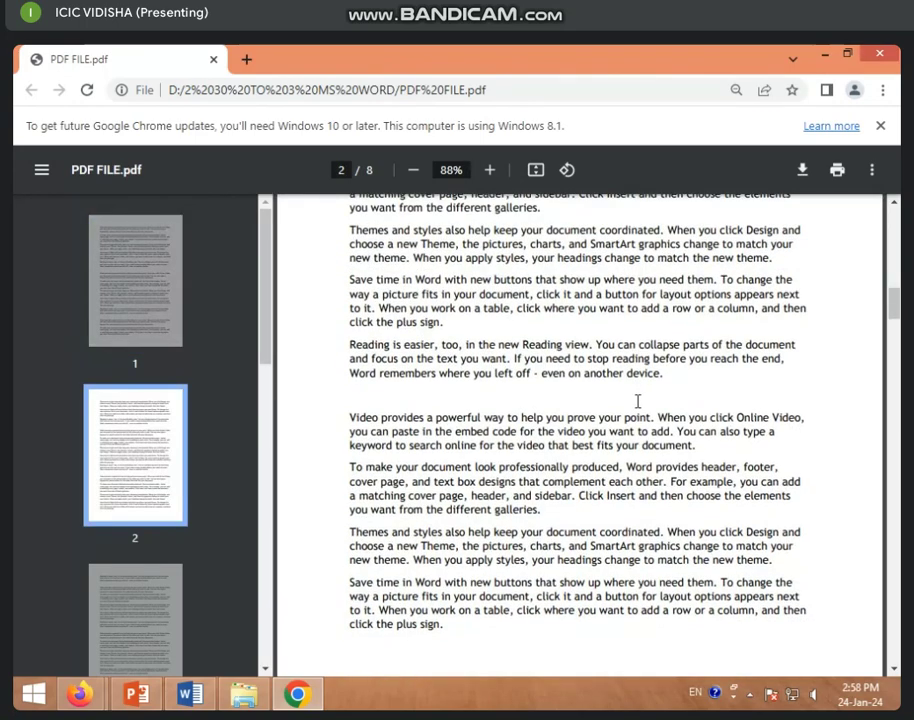
{"action": "left_click", "coordinate": [879, 53]}
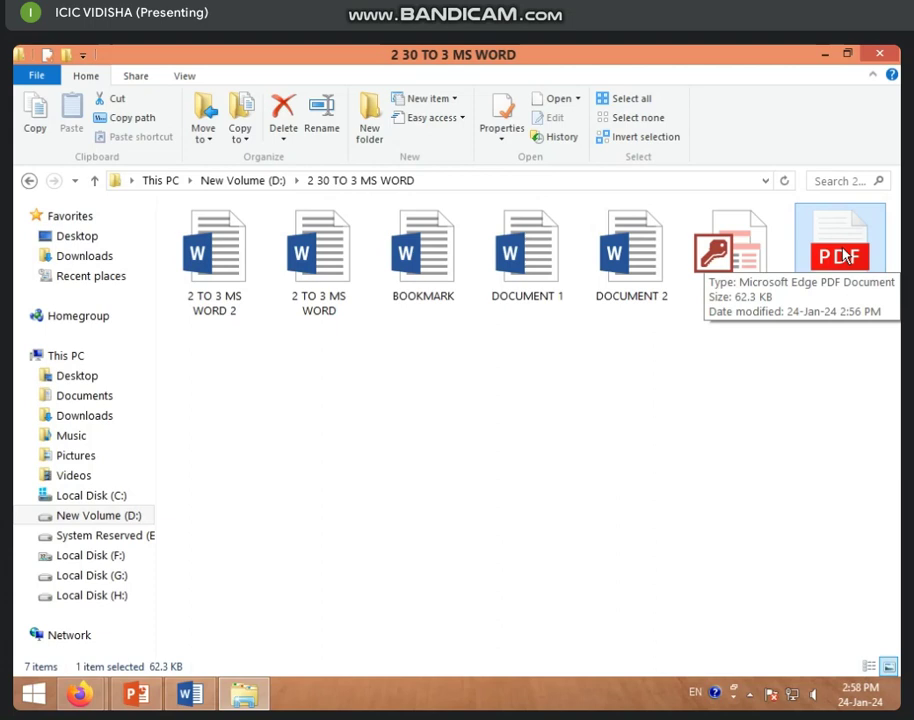
Open PDF FILE from the folder with Firefox
{"action": "right_click", "coordinate": [843, 254]}
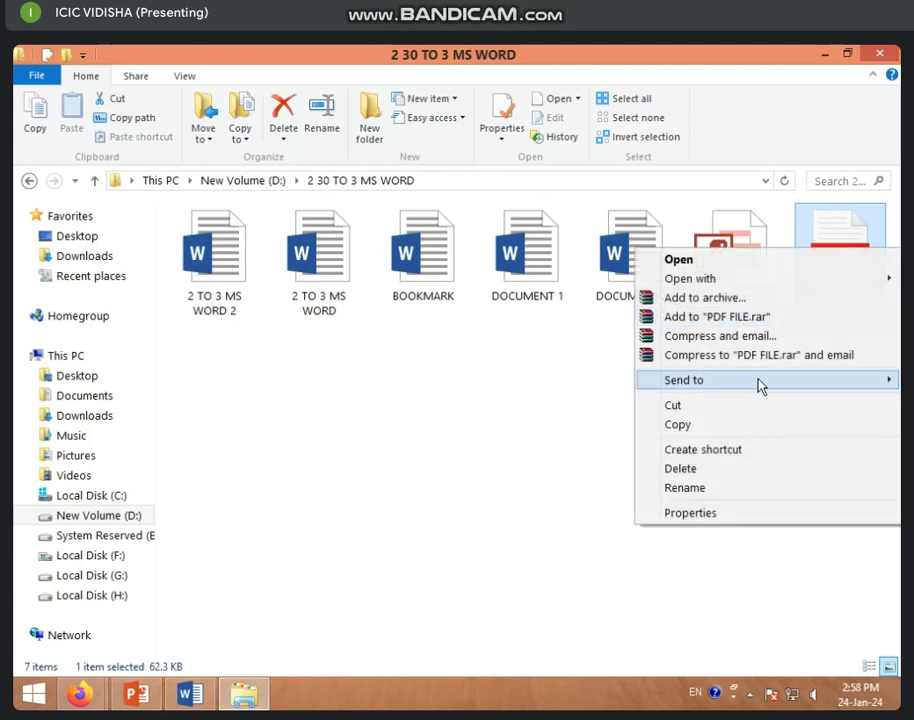
{"action": "mouse_move", "coordinate": [690, 280]}
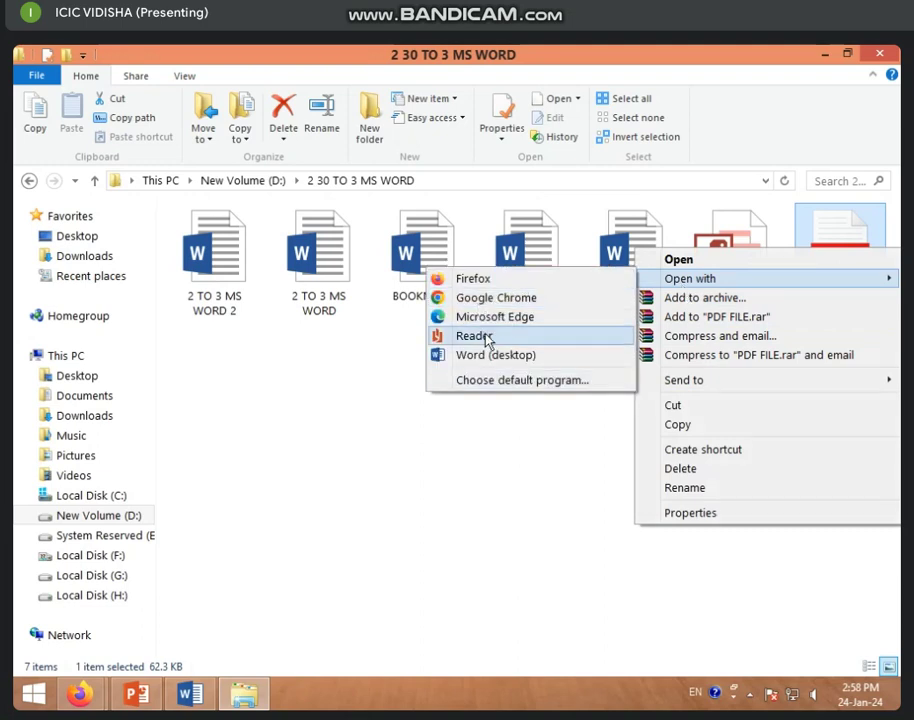
{"action": "left_click", "coordinate": [474, 279]}
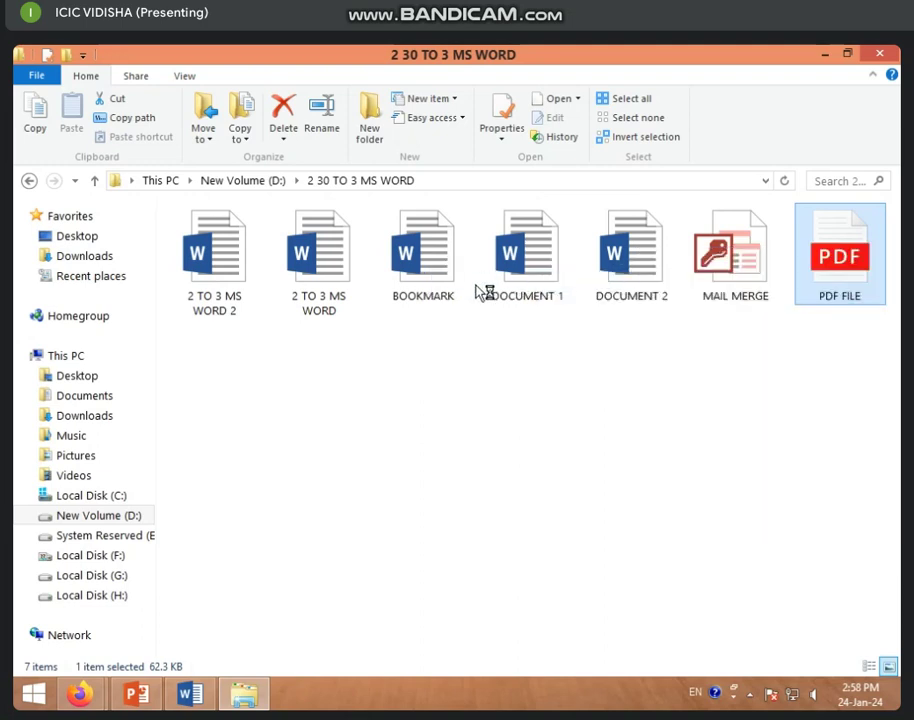